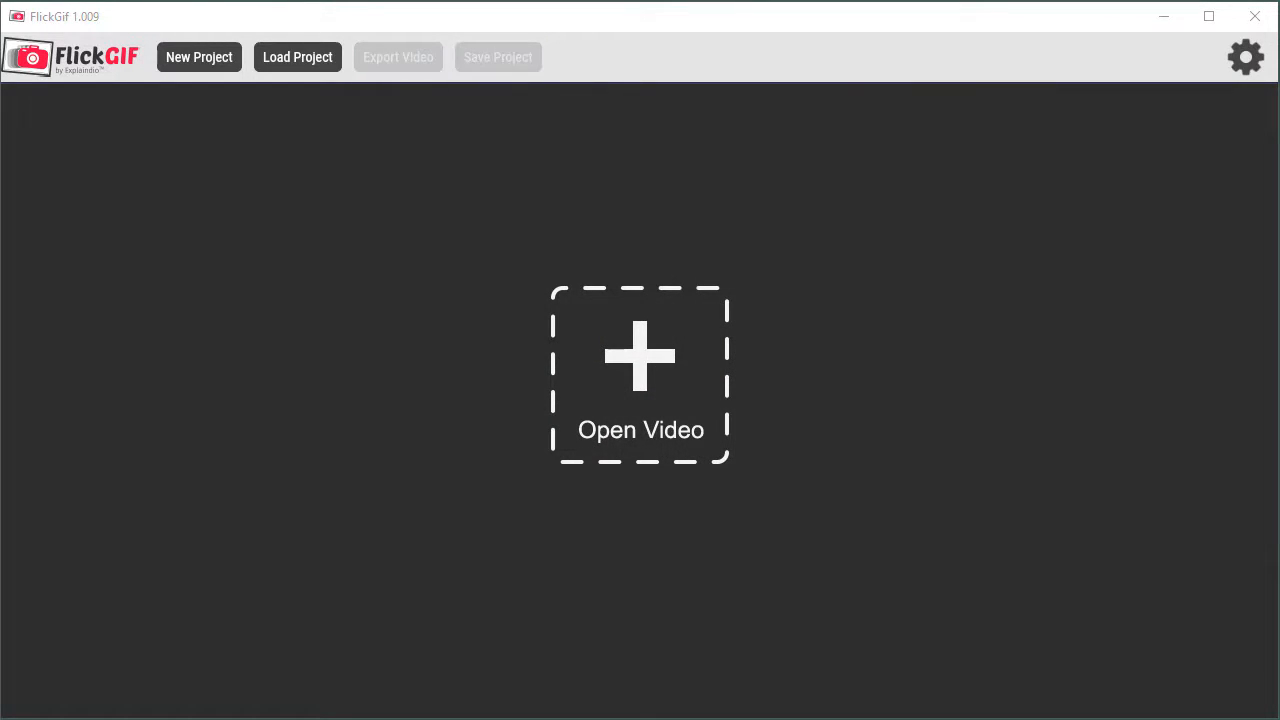
# Step: Open the sunflower video and trim it to frames 166 through 296, locking that range
pyautogui.moveTo(1149, 603); pyautogui.dragTo(700, 457)
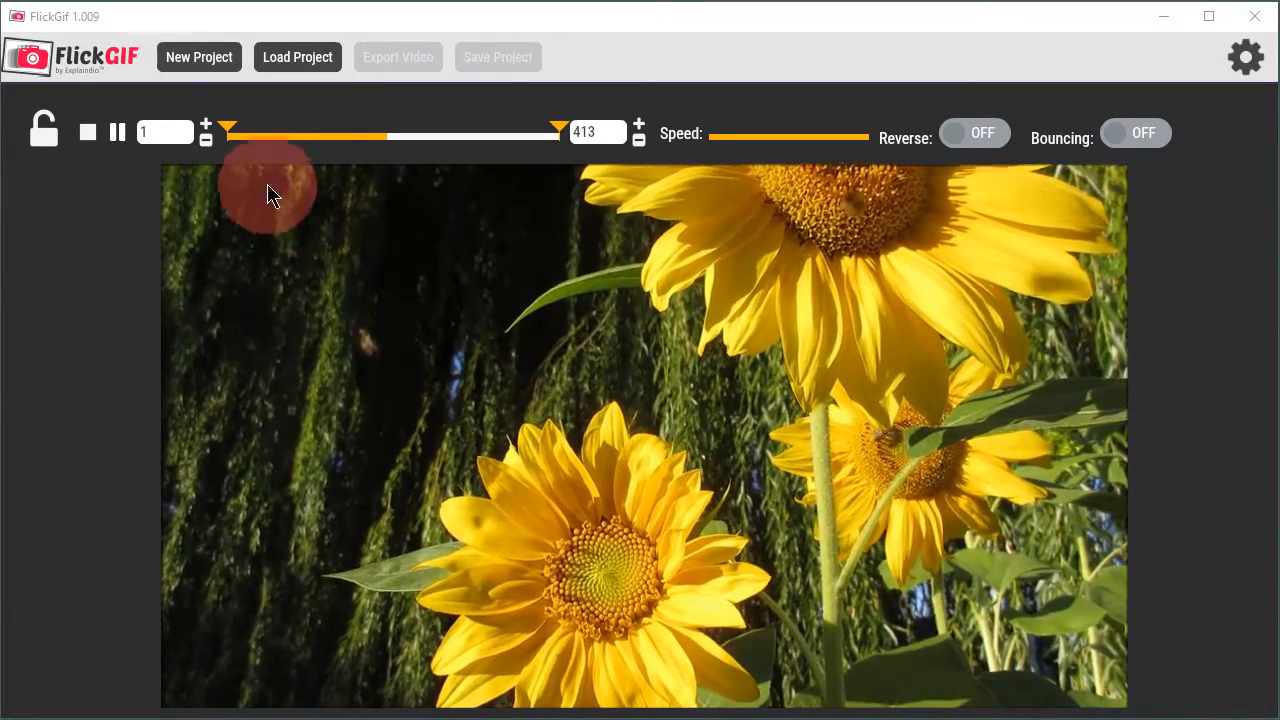
pyautogui.moveTo(229, 129); pyautogui.dragTo(329, 134)
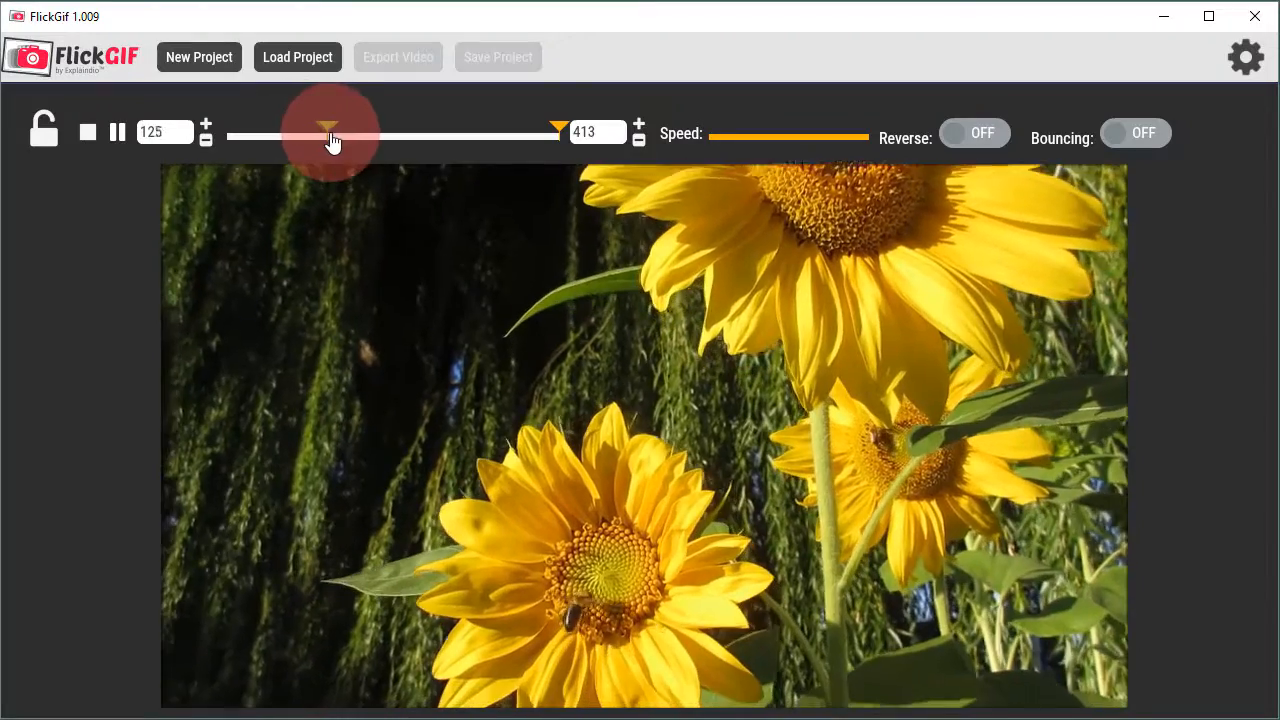
pyautogui.moveTo(557, 129); pyautogui.dragTo(434, 135)
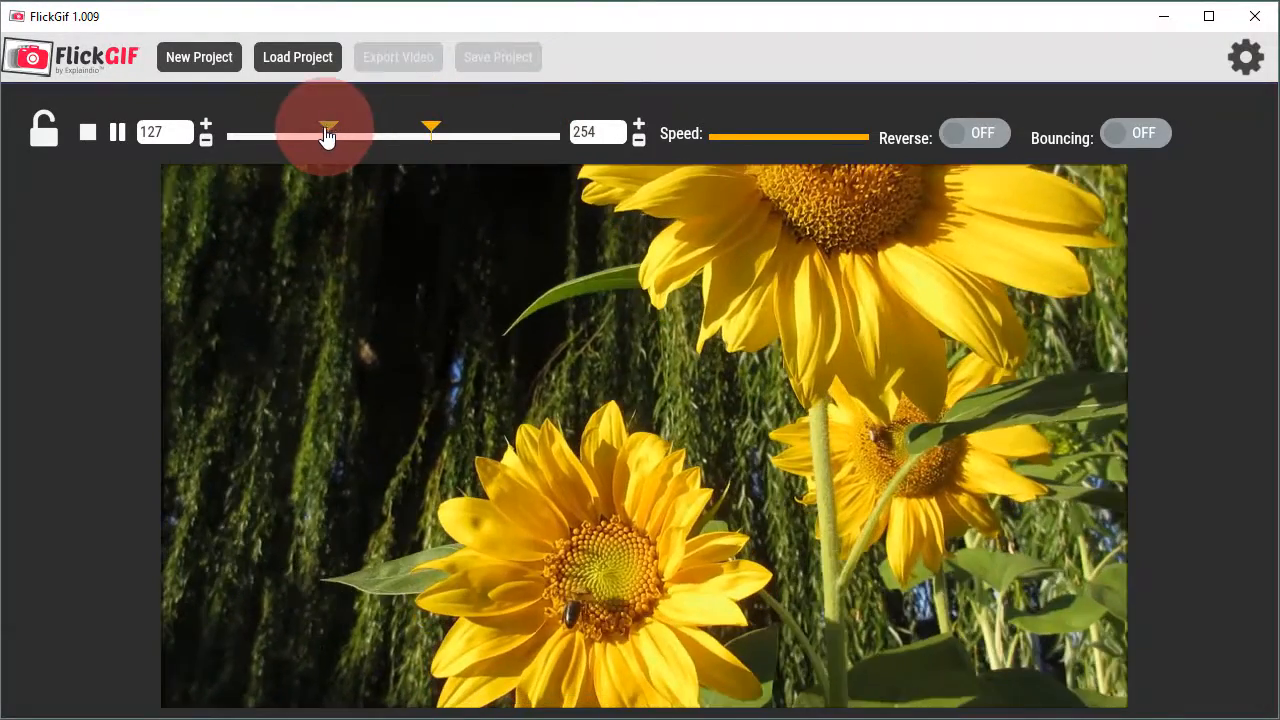
pyautogui.moveTo(326, 129); pyautogui.dragTo(340, 132)
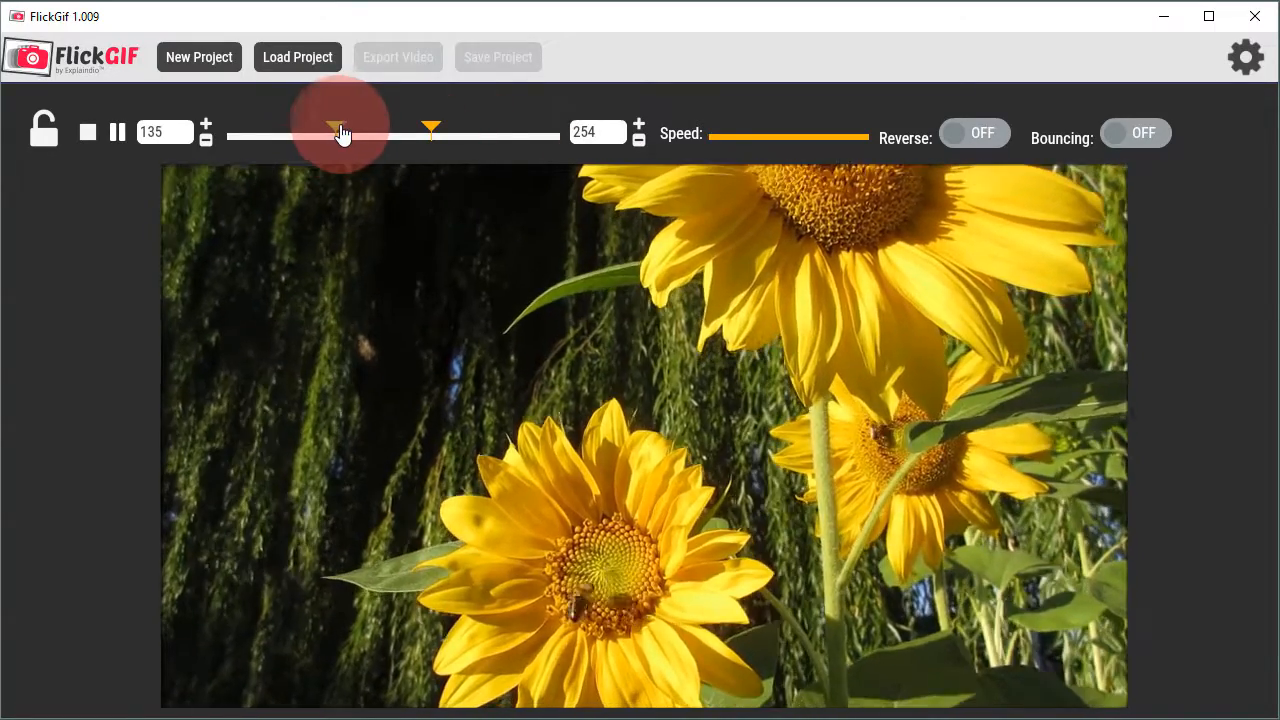
pyautogui.moveTo(341, 134); pyautogui.dragTo(465, 133)
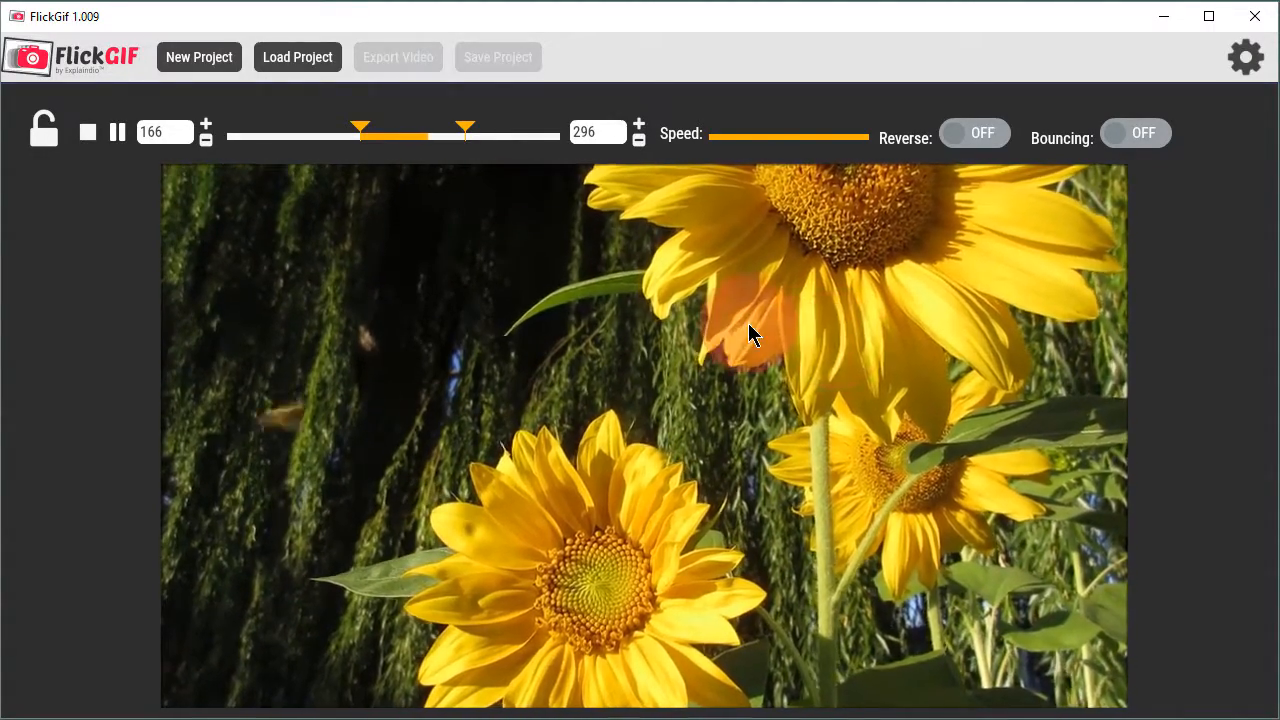
pyautogui.click(43, 127)
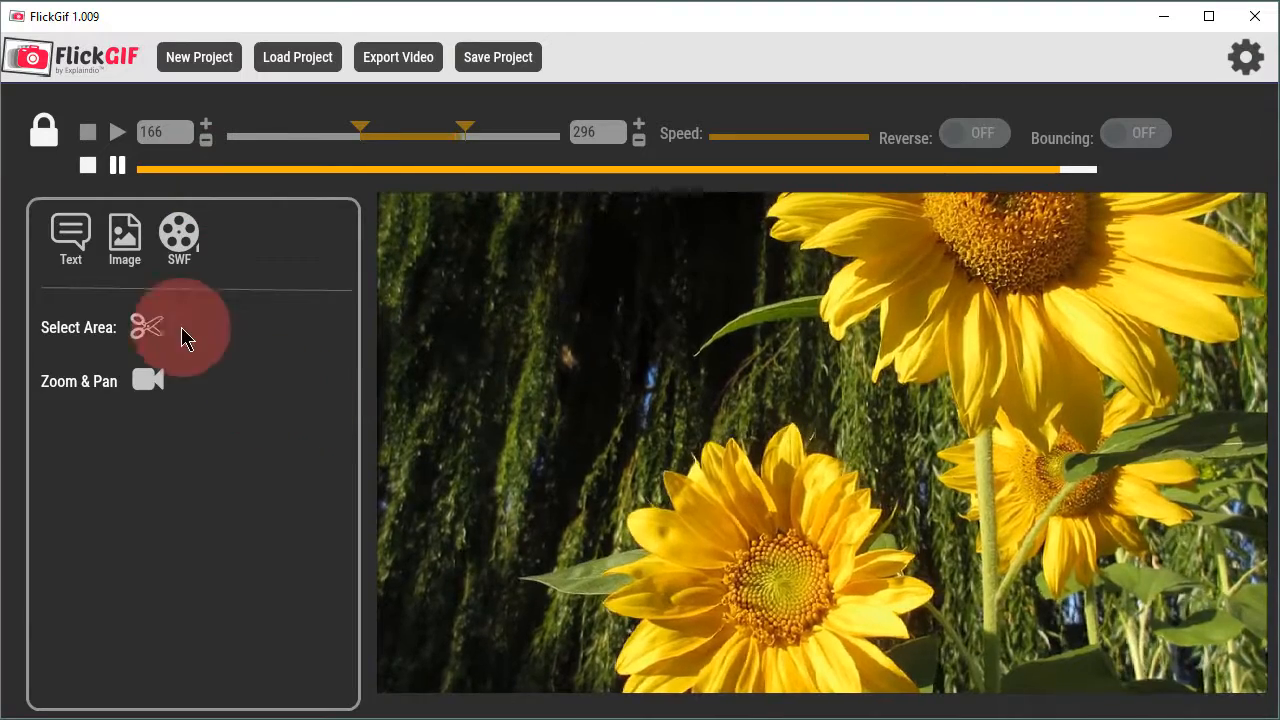
# Step: Add the text overlay "It Will Soon Be Here ...", starting just past the clip's midpoint
pyautogui.click(65, 243)
pyautogui.click(243, 395)
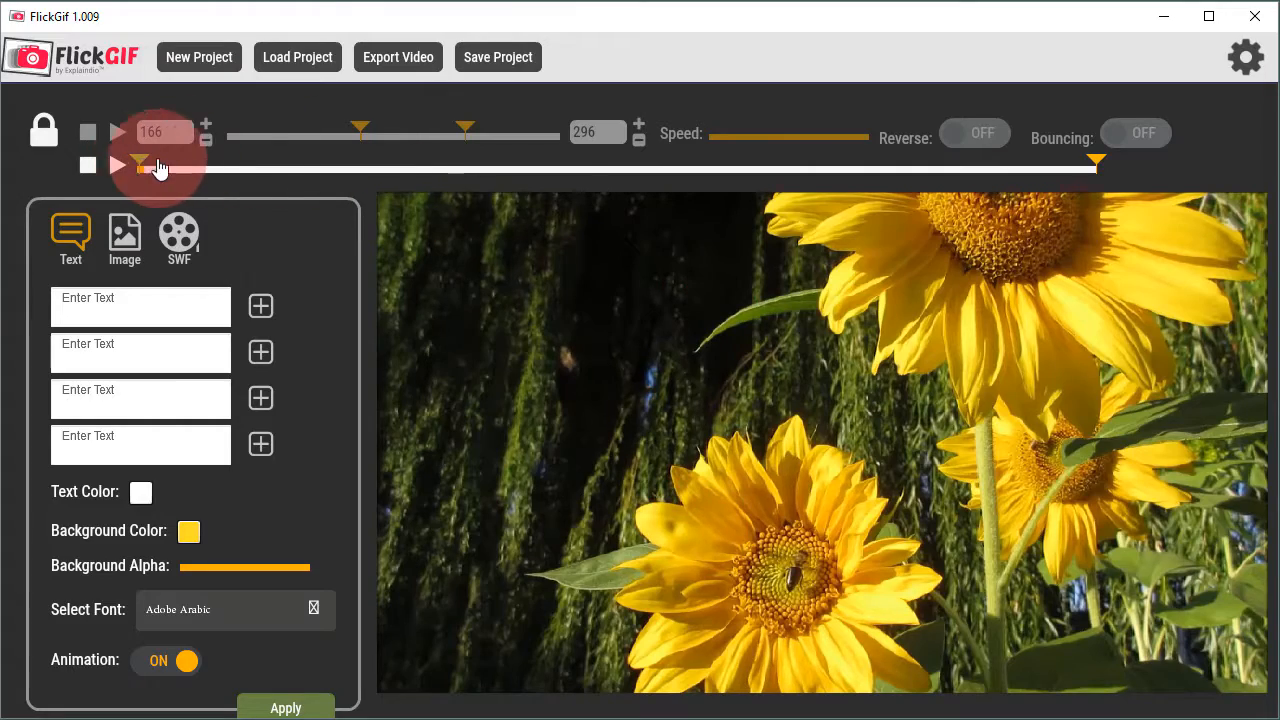
pyautogui.moveTo(158, 167); pyautogui.dragTo(690, 180)
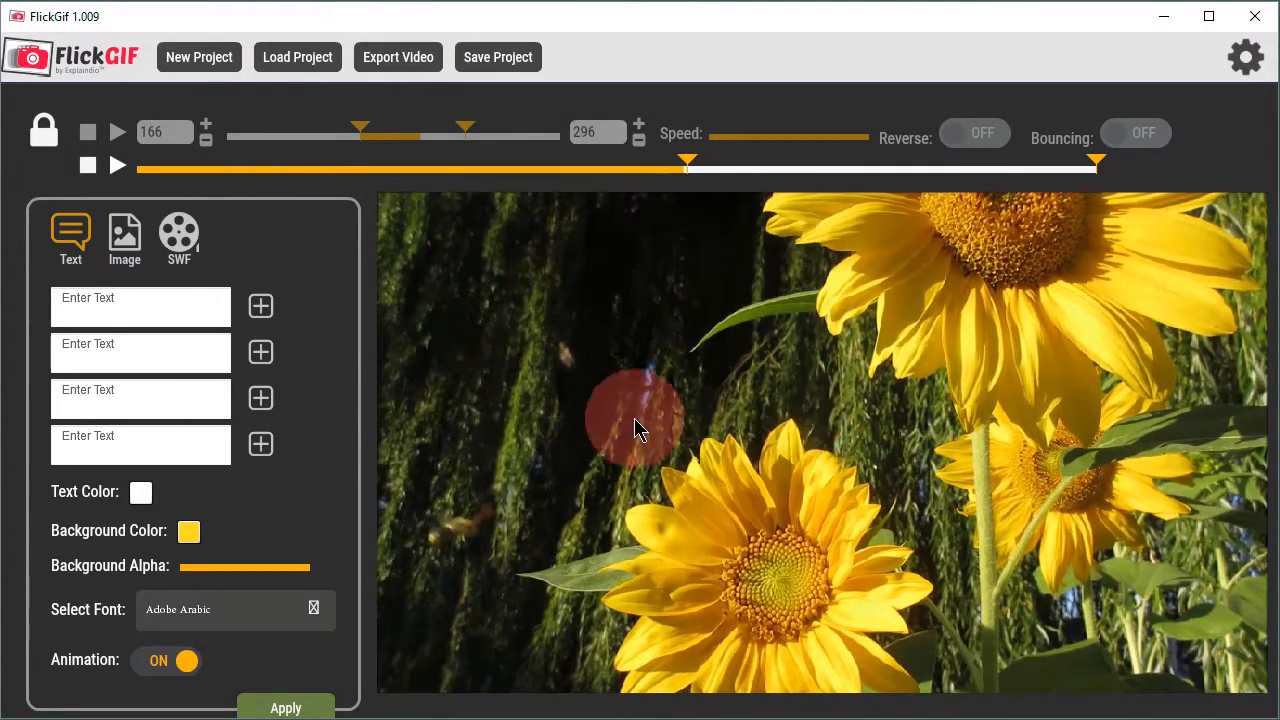
pyautogui.click(145, 298)
pyautogui.moveTo(145, 298); pyautogui.dragTo(12, 300)
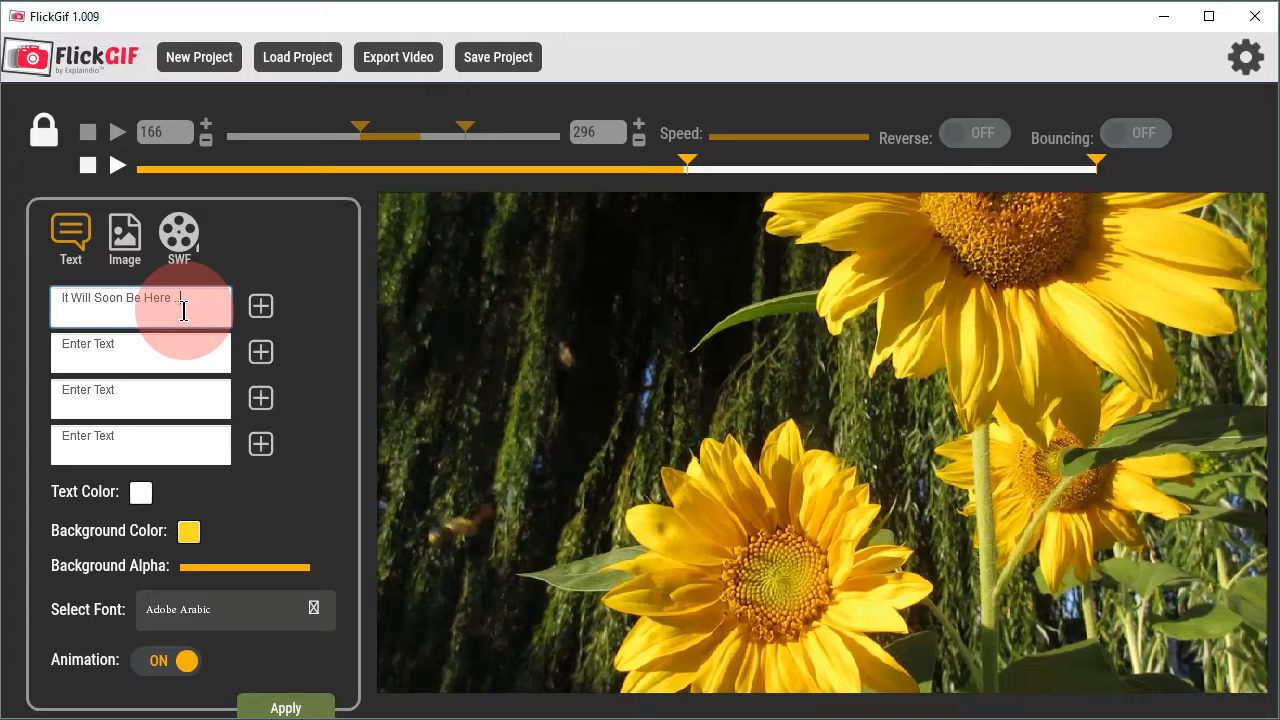
pyautogui.click(262, 310)
# Step: Place the "It Will Soon Be Here ..." box mid-frame, enlarge it and fit its width to one line of text
pyautogui.moveTo(646, 234); pyautogui.dragTo(798, 412)
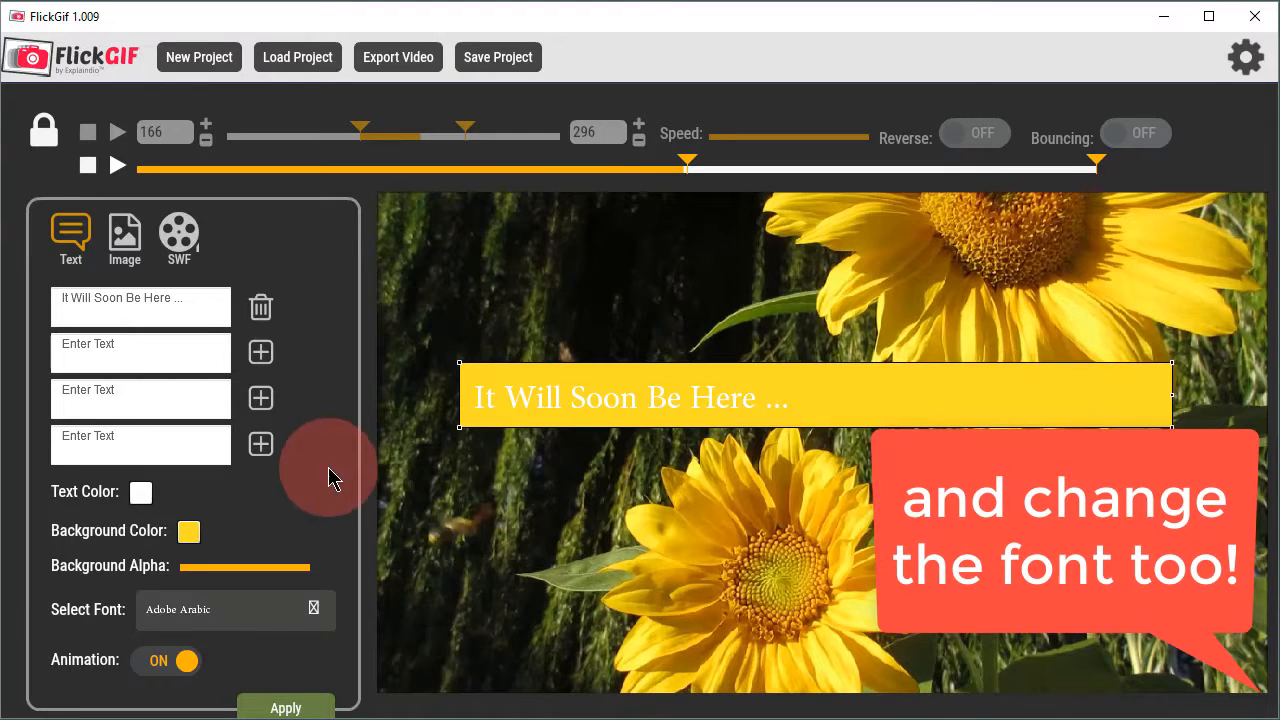
pyautogui.moveTo(611, 408); pyautogui.dragTo(582, 407)
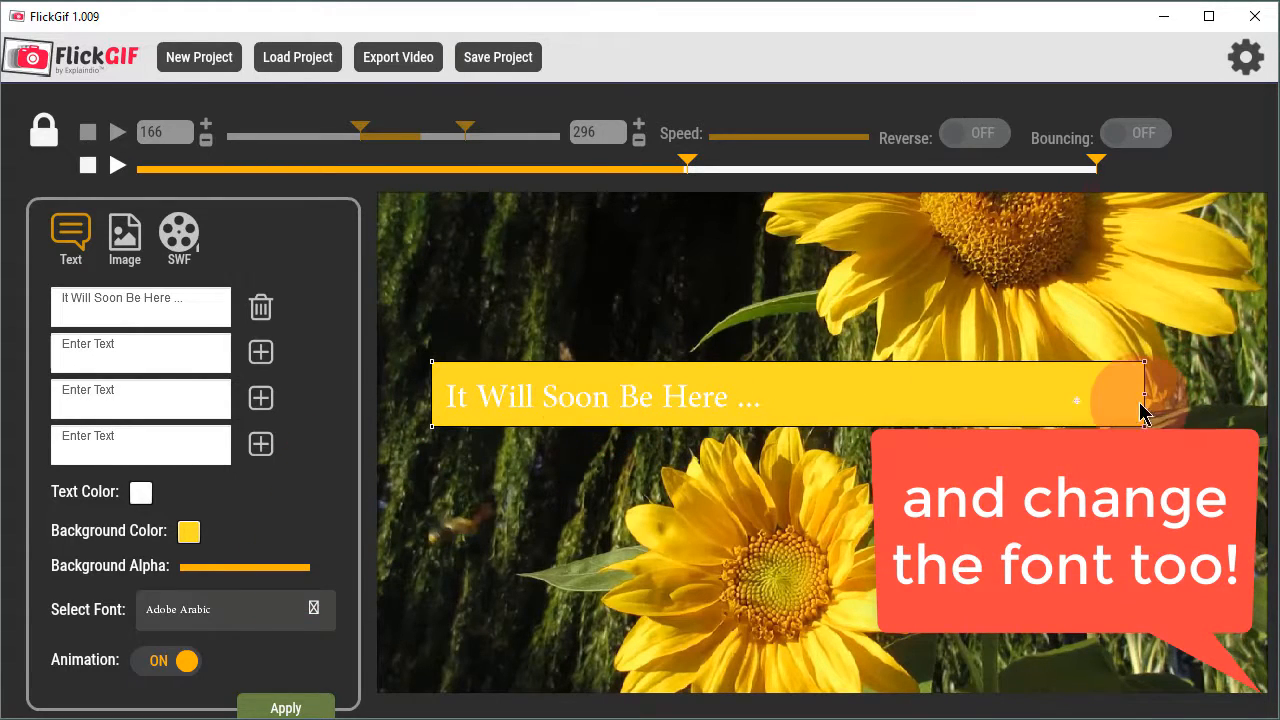
pyautogui.moveTo(1147, 403); pyautogui.dragTo(786, 410)
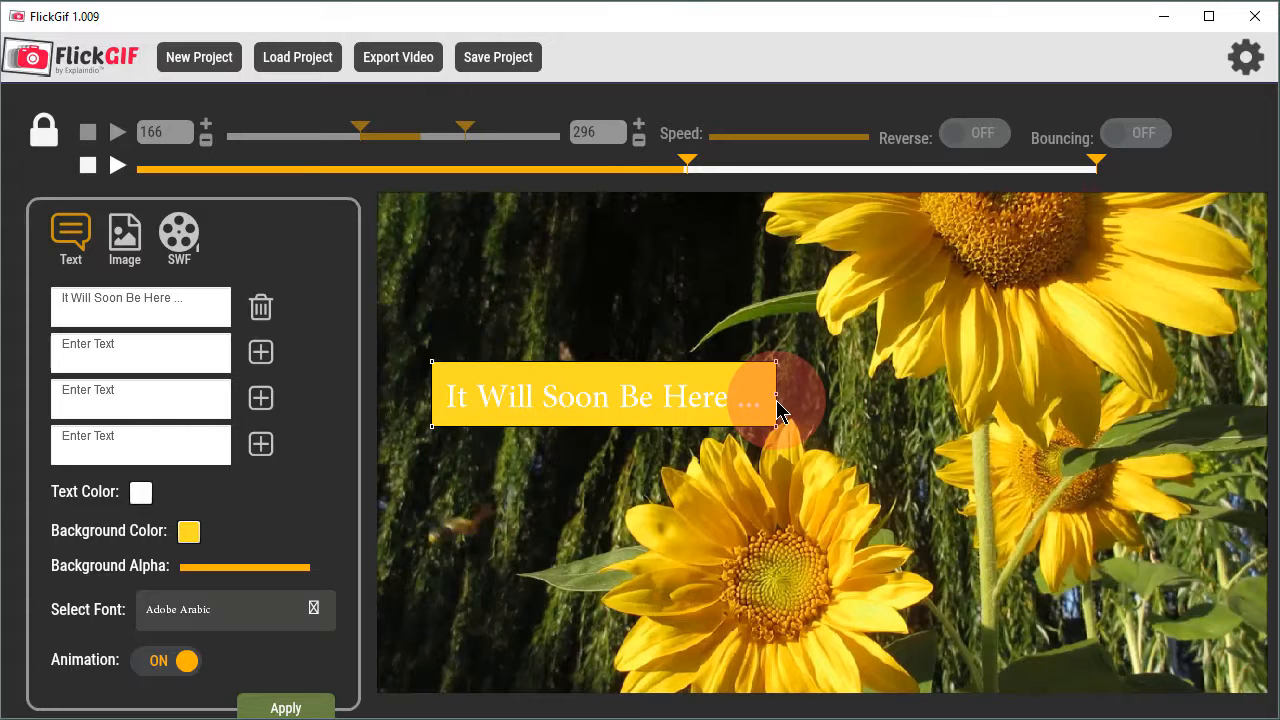
pyautogui.moveTo(779, 436); pyautogui.dragTo(998, 491)
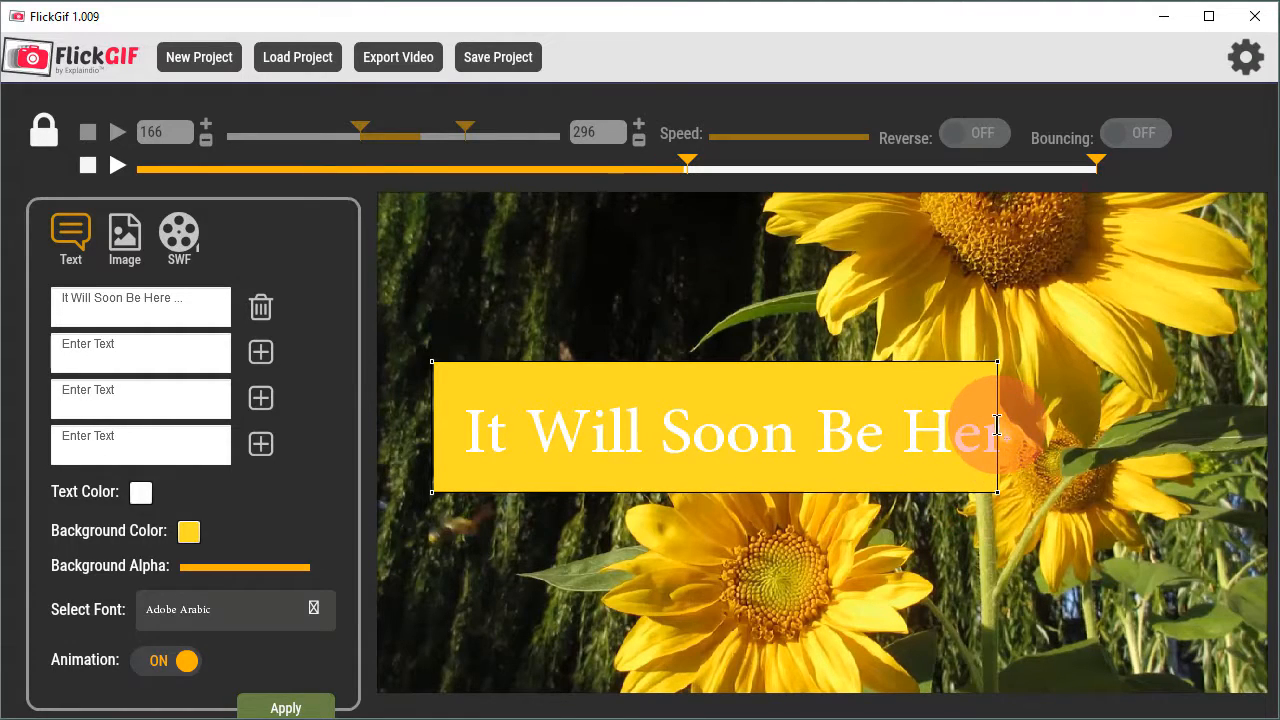
pyautogui.moveTo(998, 437); pyautogui.dragTo(1133, 450)
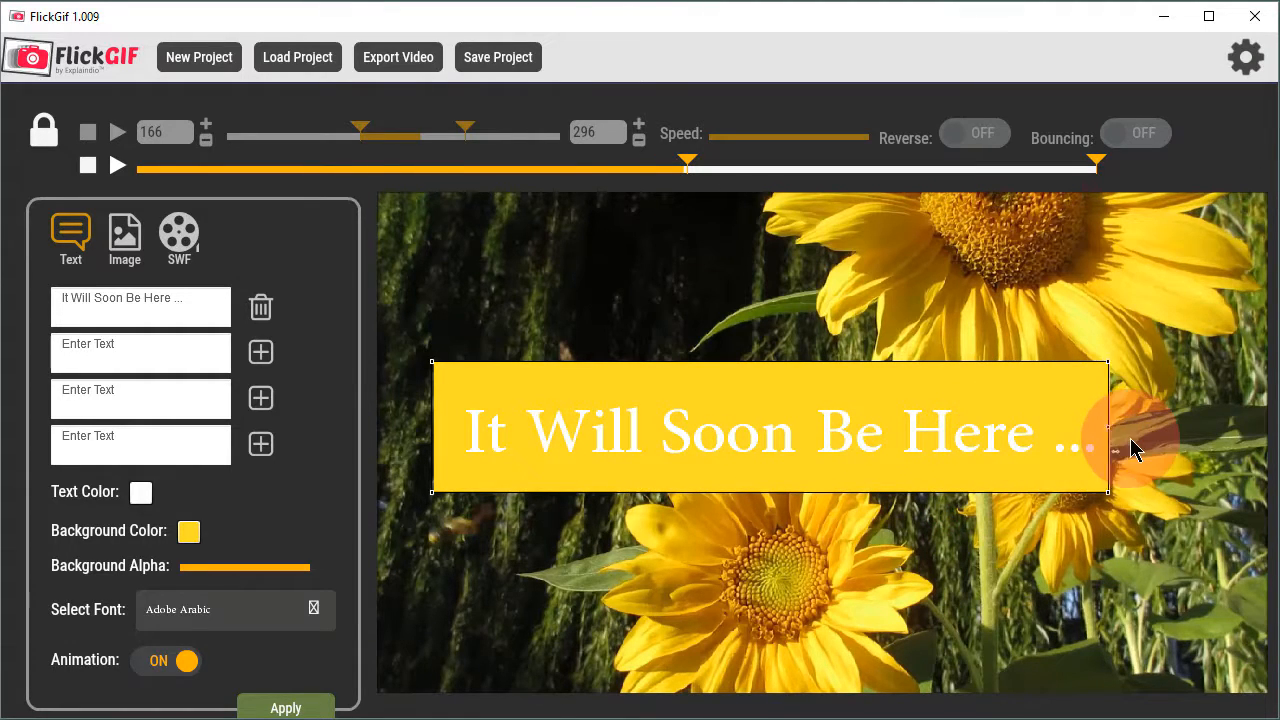
# Step: Move the "It Will Soon Be Here ..." box above the lower sunflower and reduce its background alpha to about half
pyautogui.moveTo(843, 443); pyautogui.dragTo(823, 429)
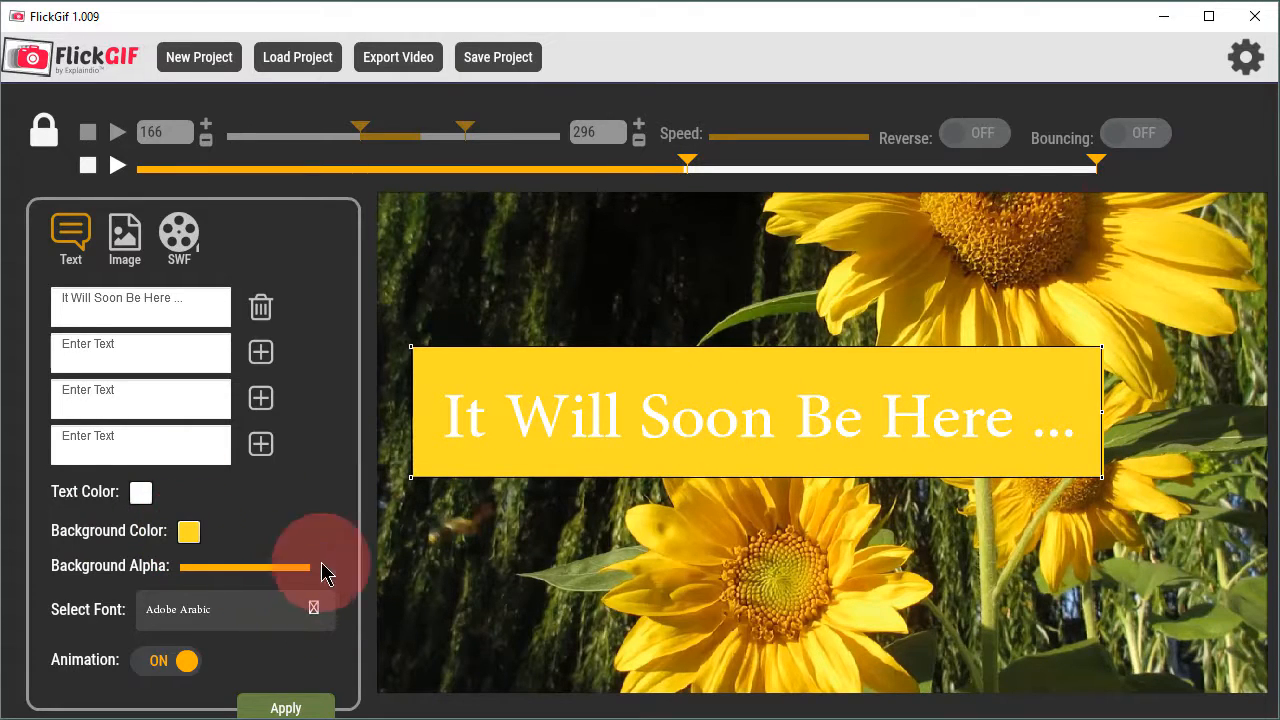
pyautogui.moveTo(700, 391); pyautogui.dragTo(695, 350)
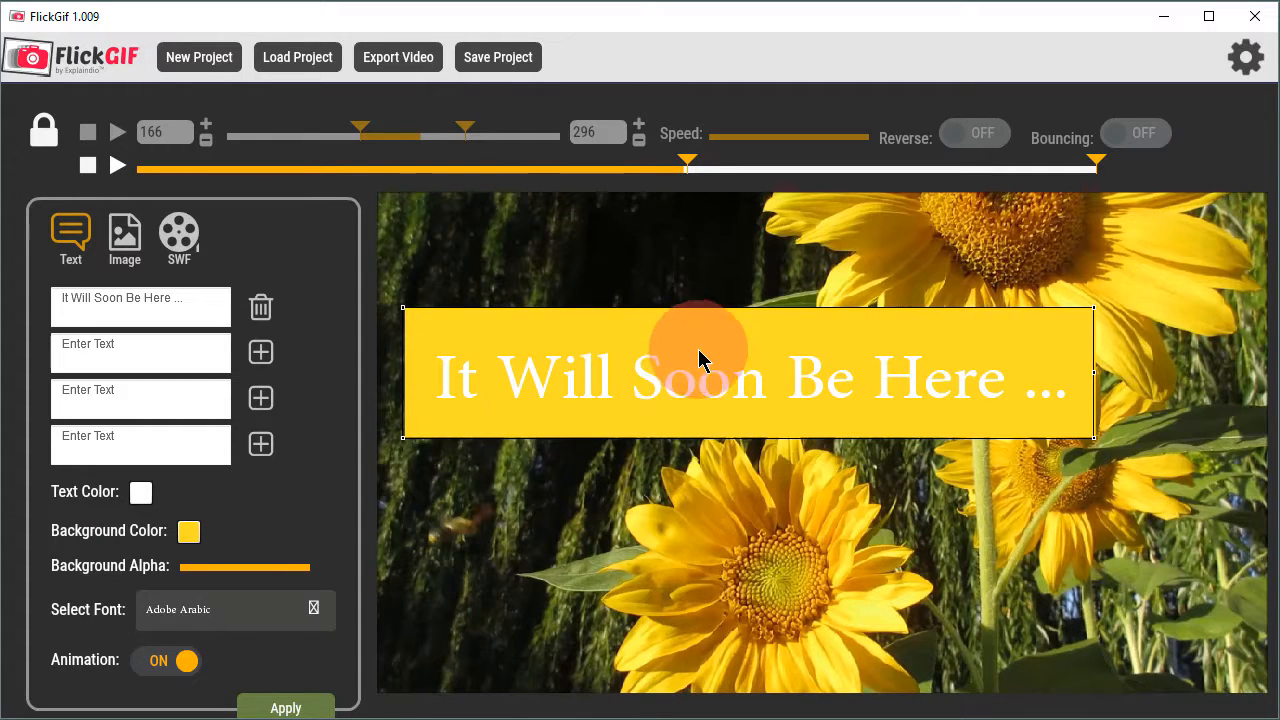
pyautogui.moveTo(307, 572); pyautogui.dragTo(238, 578)
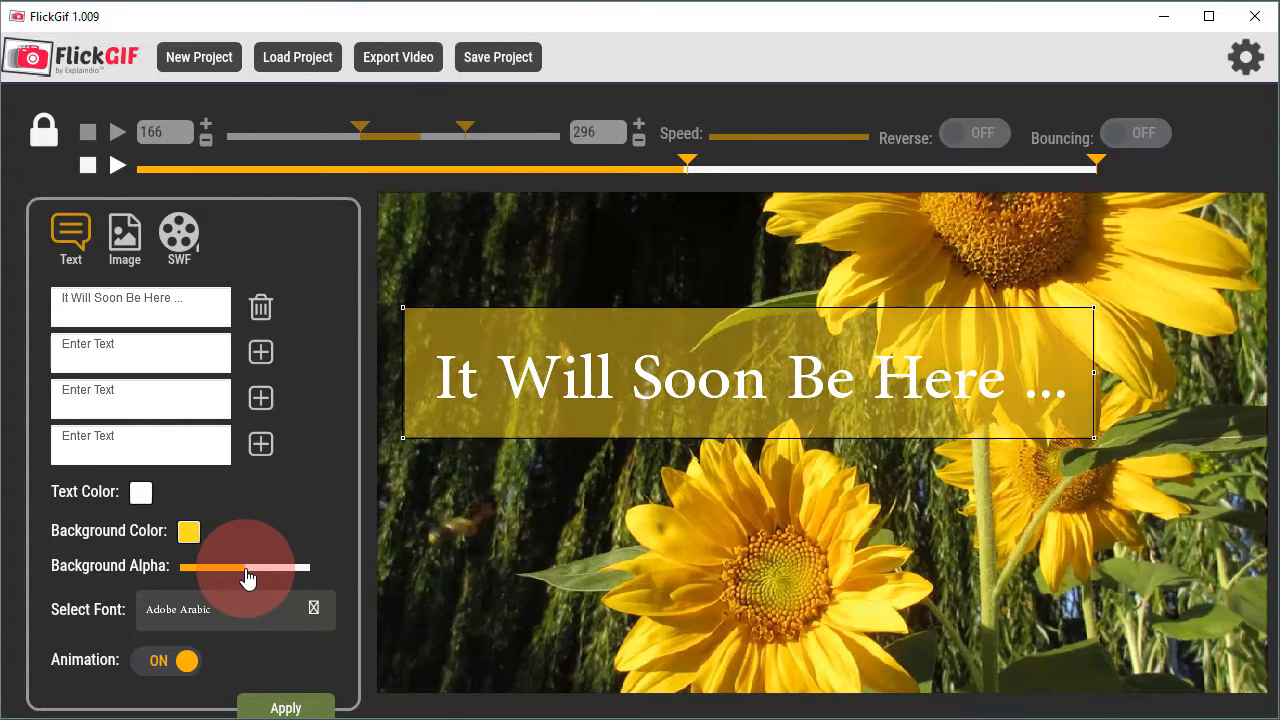
pyautogui.moveTo(743, 380); pyautogui.dragTo(767, 368)
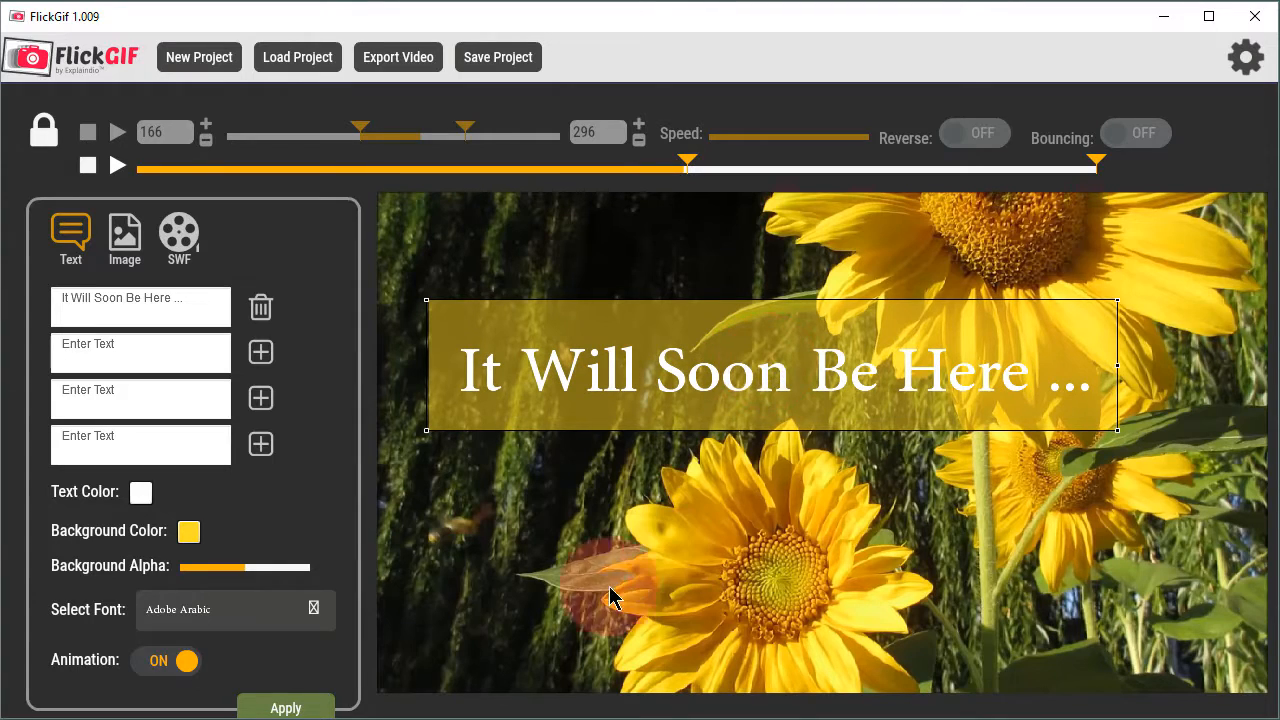
# Step: Add a second text overlay reading "SPRING!"
pyautogui.moveTo(206, 372); pyautogui.dragTo(33, 349)
pyautogui.write('SPRING!')
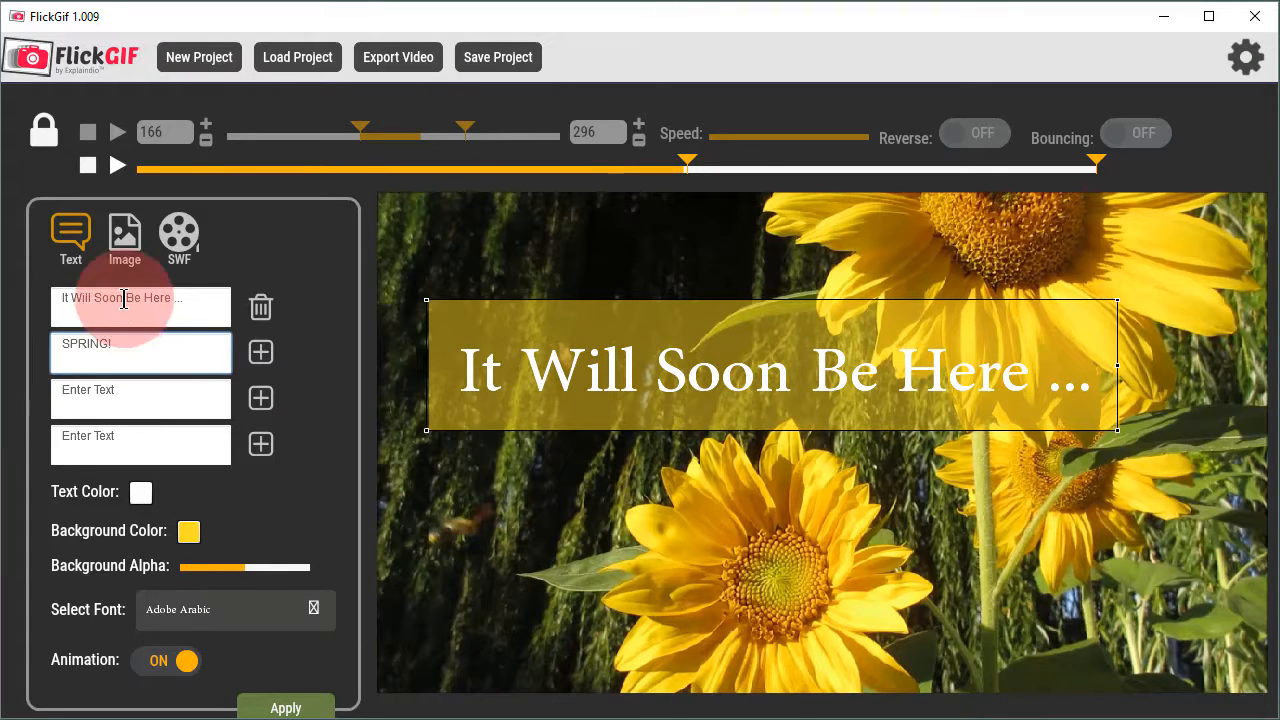
pyautogui.click(260, 352)
# Step: Fit and enlarge the "SPRING!" box, placing it below the first text with their left edges aligned
pyautogui.moveTo(596, 312); pyautogui.dragTo(651, 534)
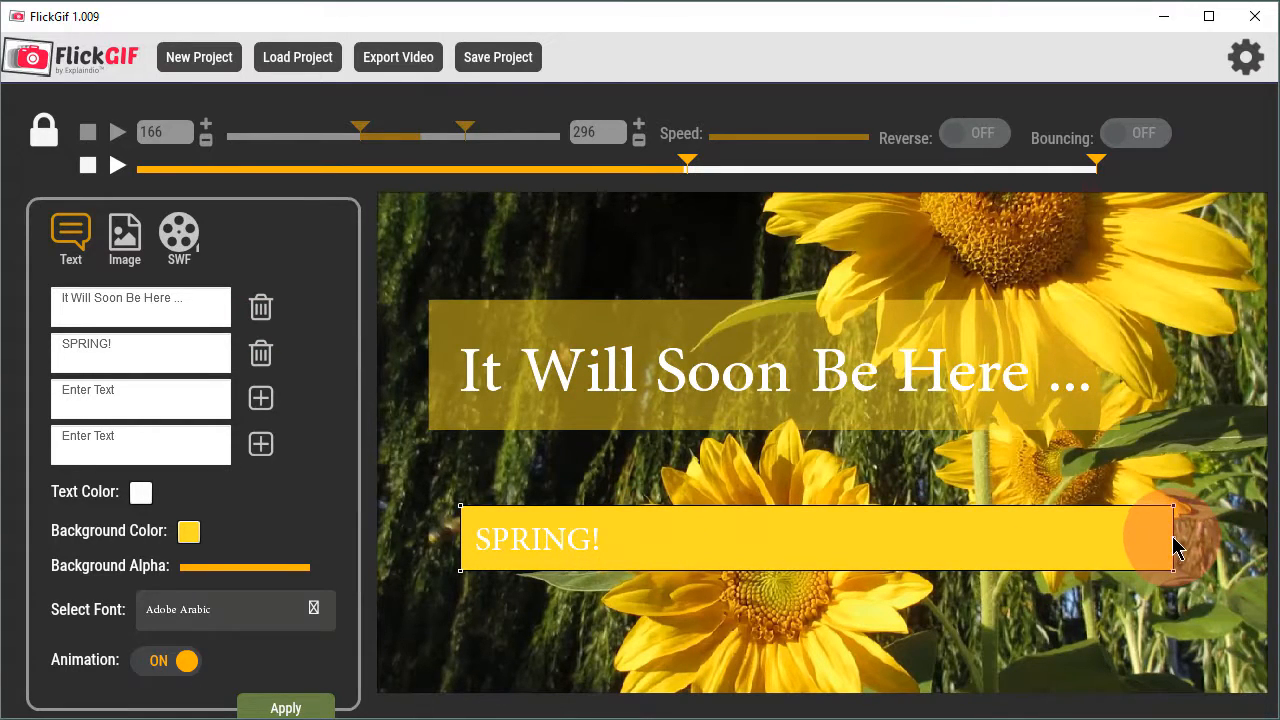
pyautogui.moveTo(1176, 548); pyautogui.dragTo(624, 540)
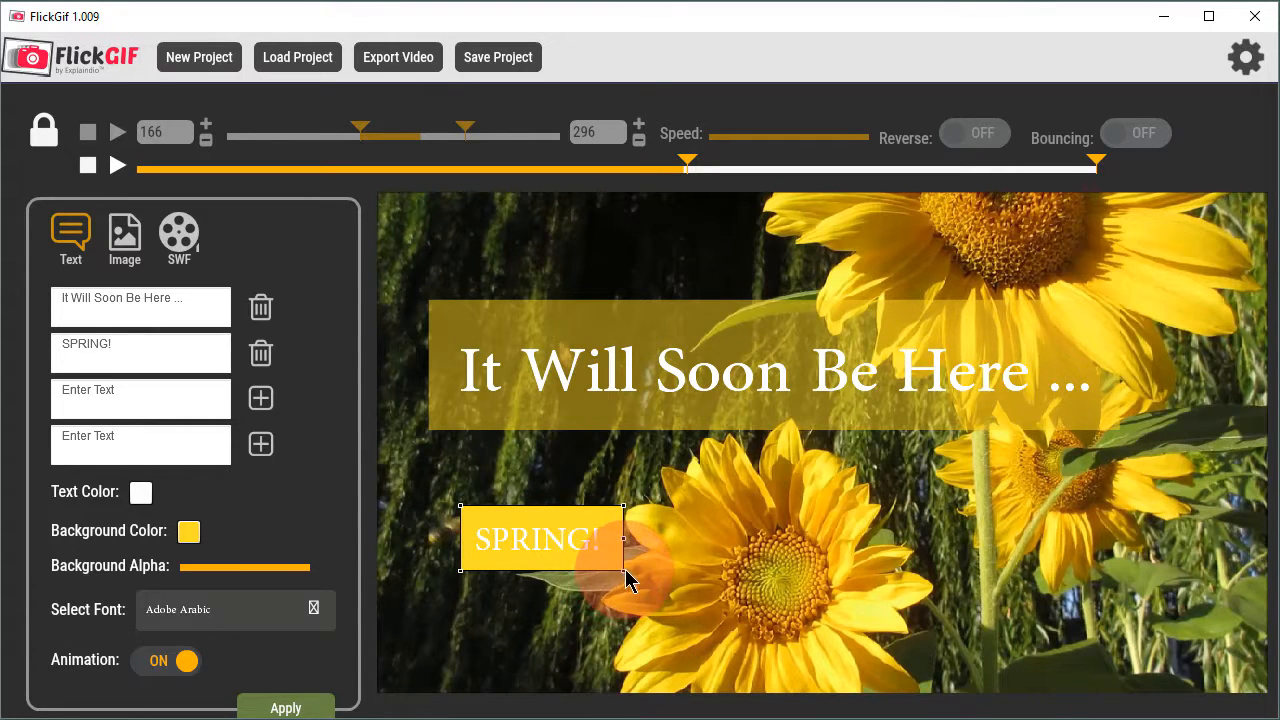
pyautogui.moveTo(620, 570); pyautogui.dragTo(762, 639)
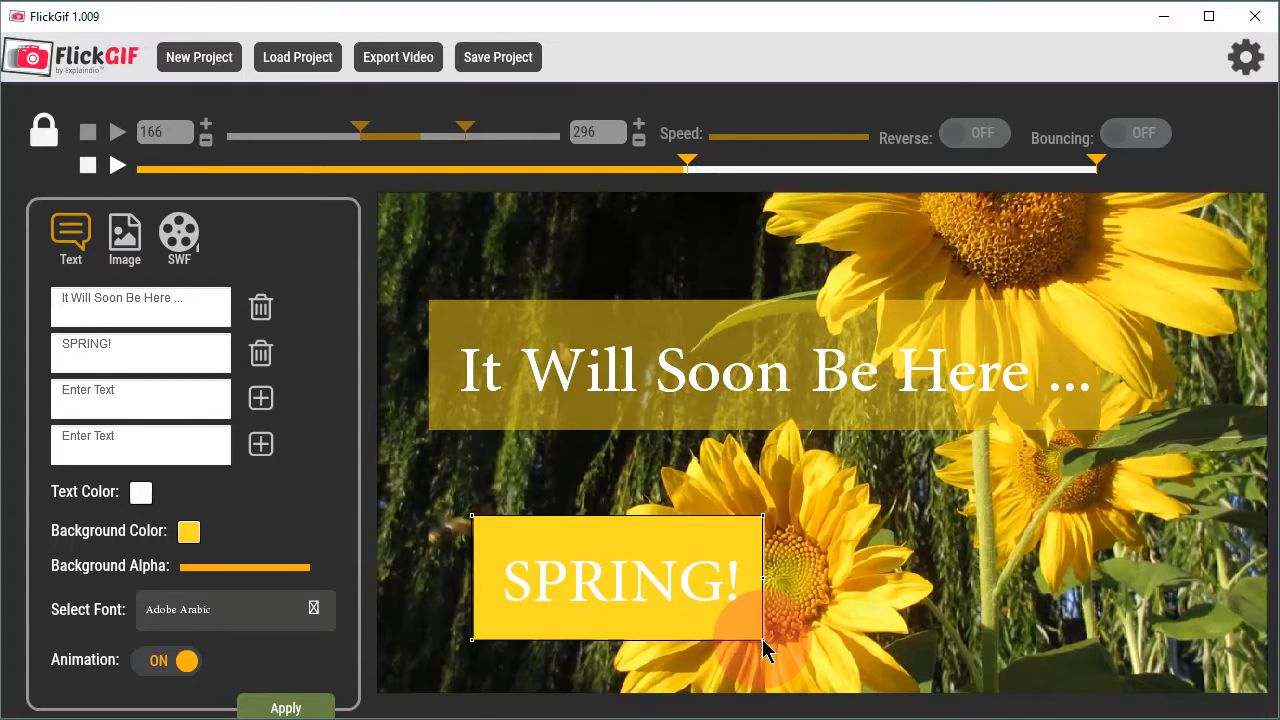
pyautogui.moveTo(677, 591); pyautogui.dragTo(553, 574)
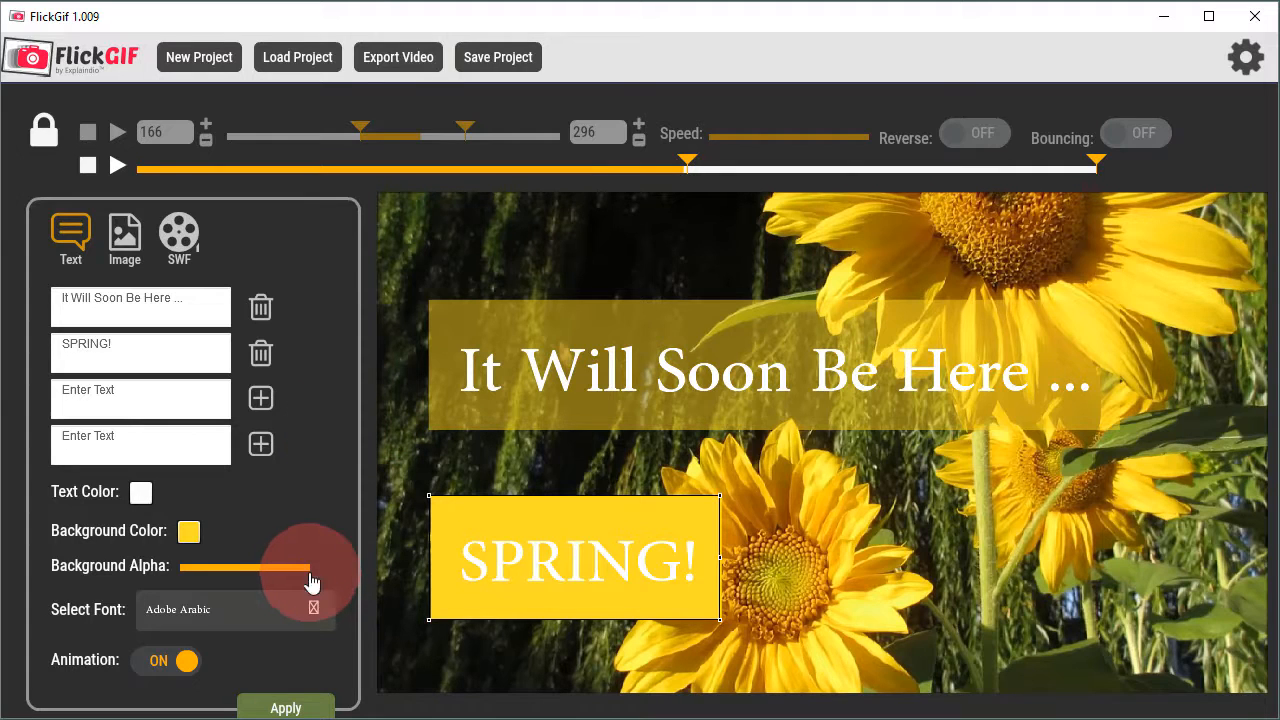
# Step: Reduce the "SPRING!" background alpha to about half and apply the text overlays
pyautogui.moveTo(310, 580); pyautogui.dragTo(244, 580)
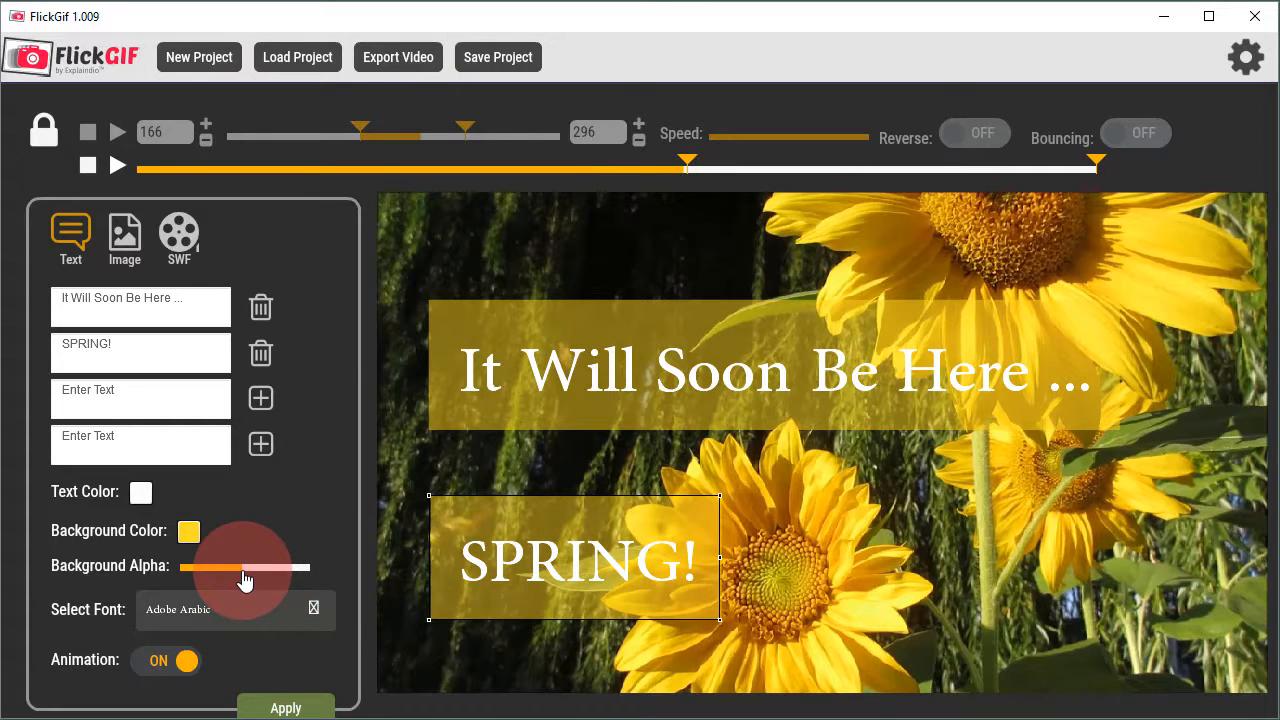
pyautogui.click(463, 622)
pyautogui.click(315, 705)
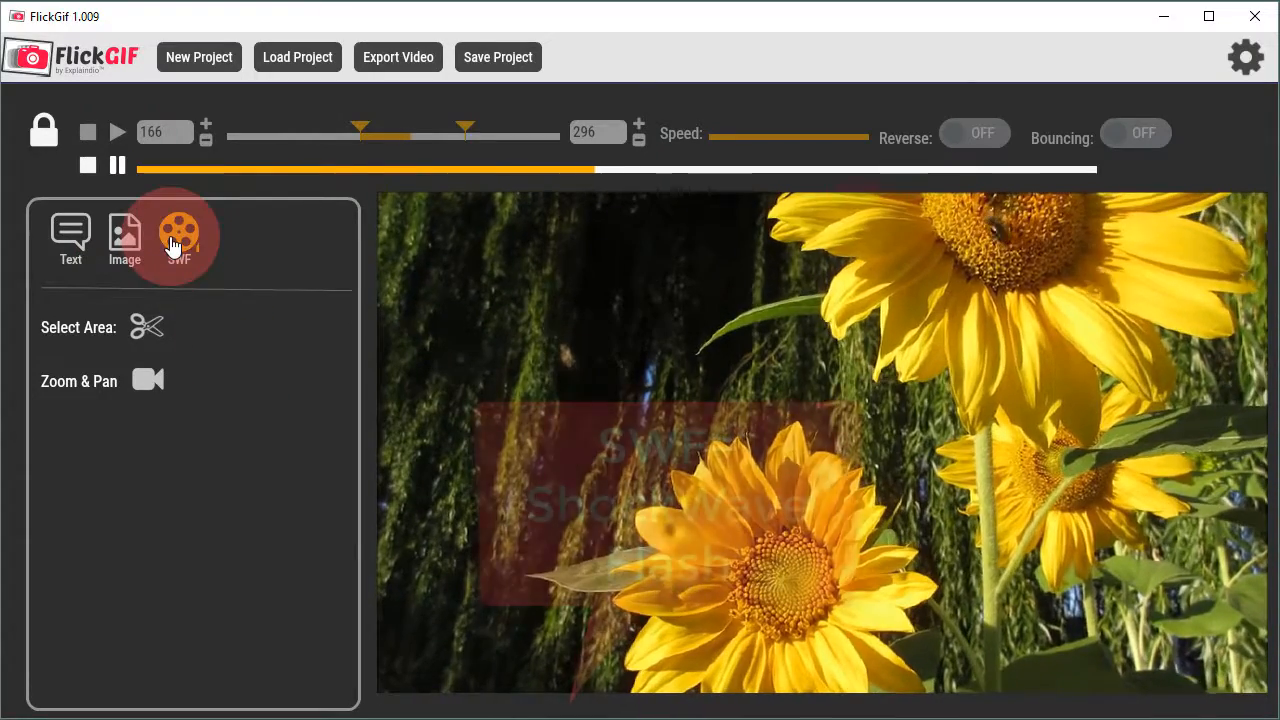
# Step: Add a Zoom & Pan keyframe at frame 74 framing the lower sunflower, 835 by 470 at x 254, y 550
pyautogui.click(172, 245)
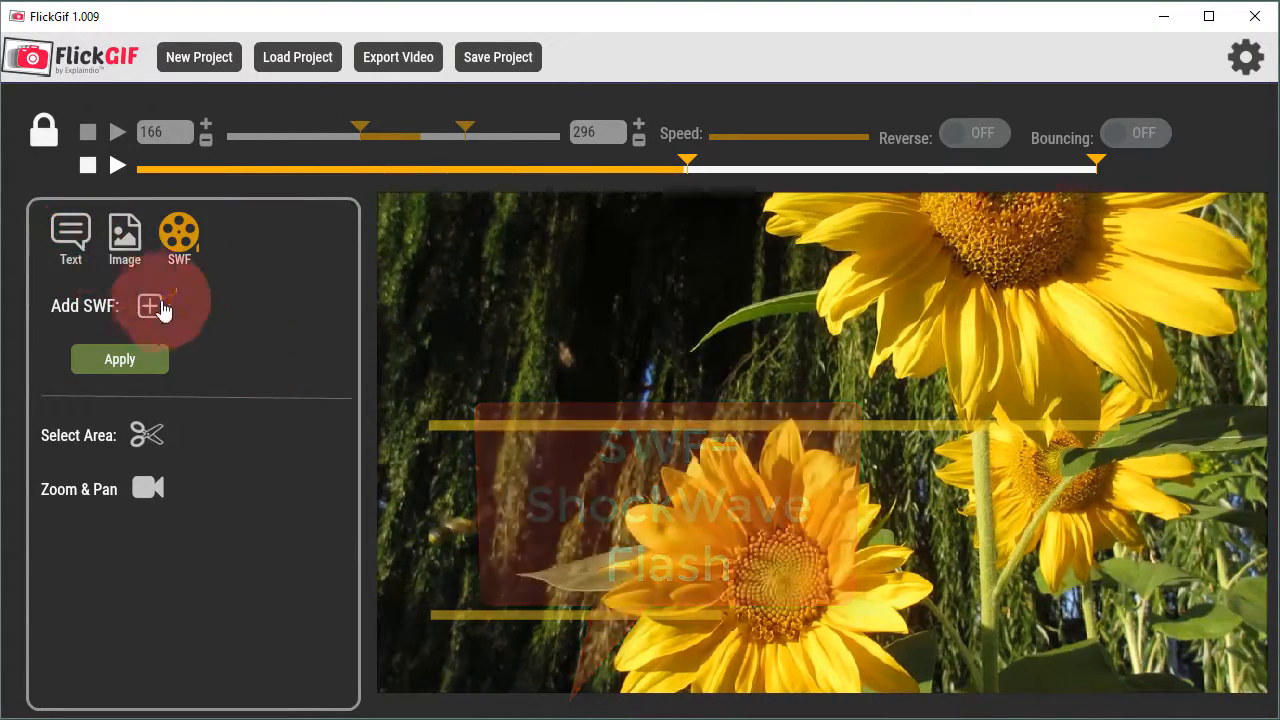
pyautogui.click(148, 490)
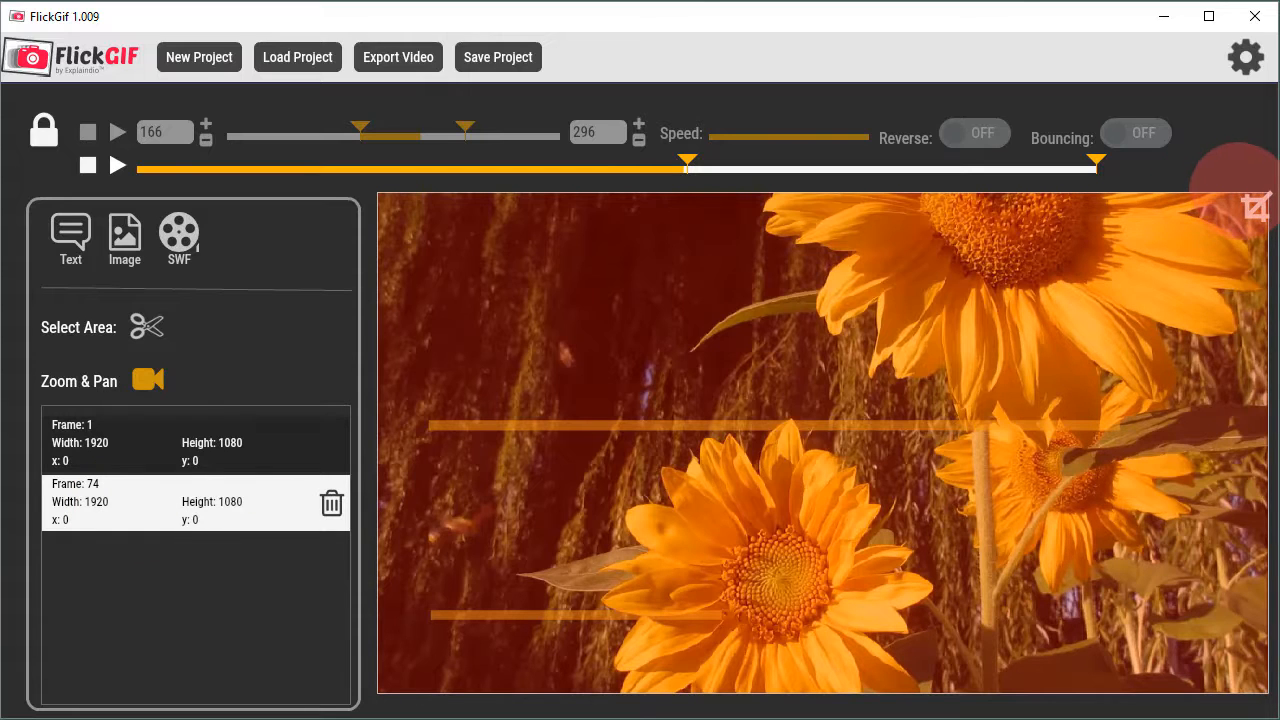
pyautogui.moveTo(1256, 206); pyautogui.dragTo(766, 478)
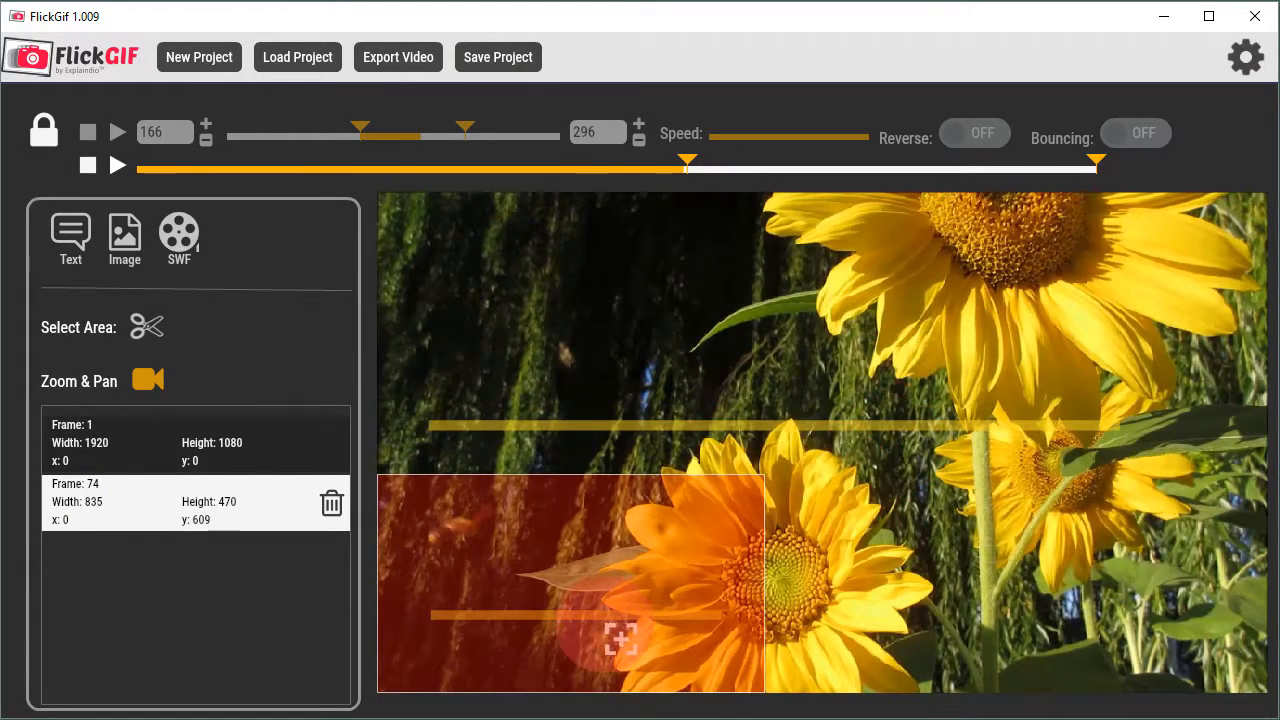
pyautogui.moveTo(620, 638); pyautogui.dragTo(737, 611)
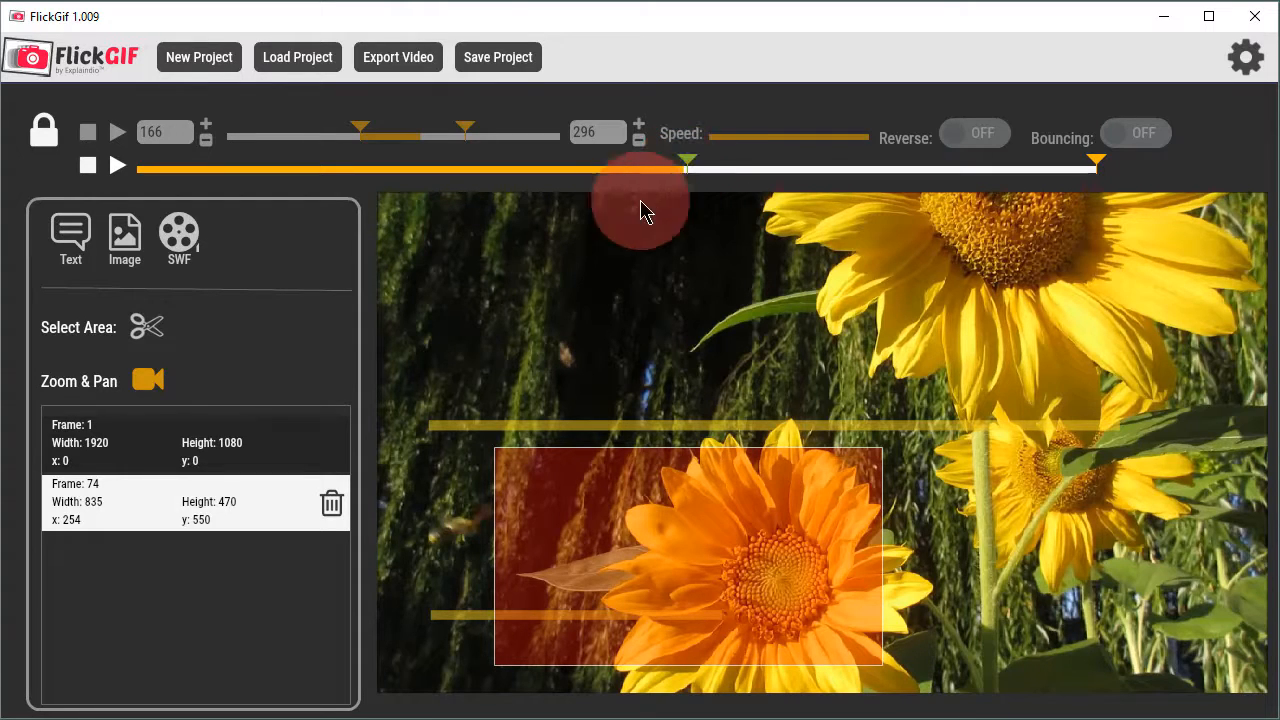
pyautogui.click(277, 536)
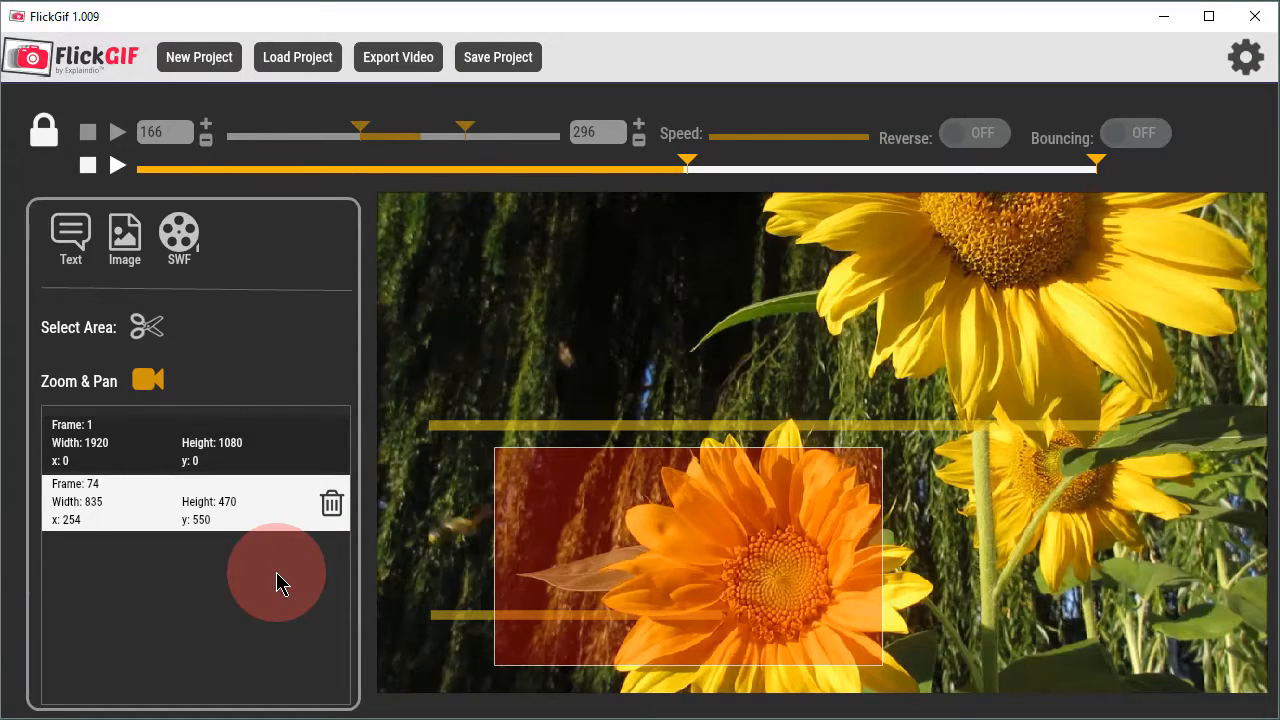
pyautogui.click(148, 386)
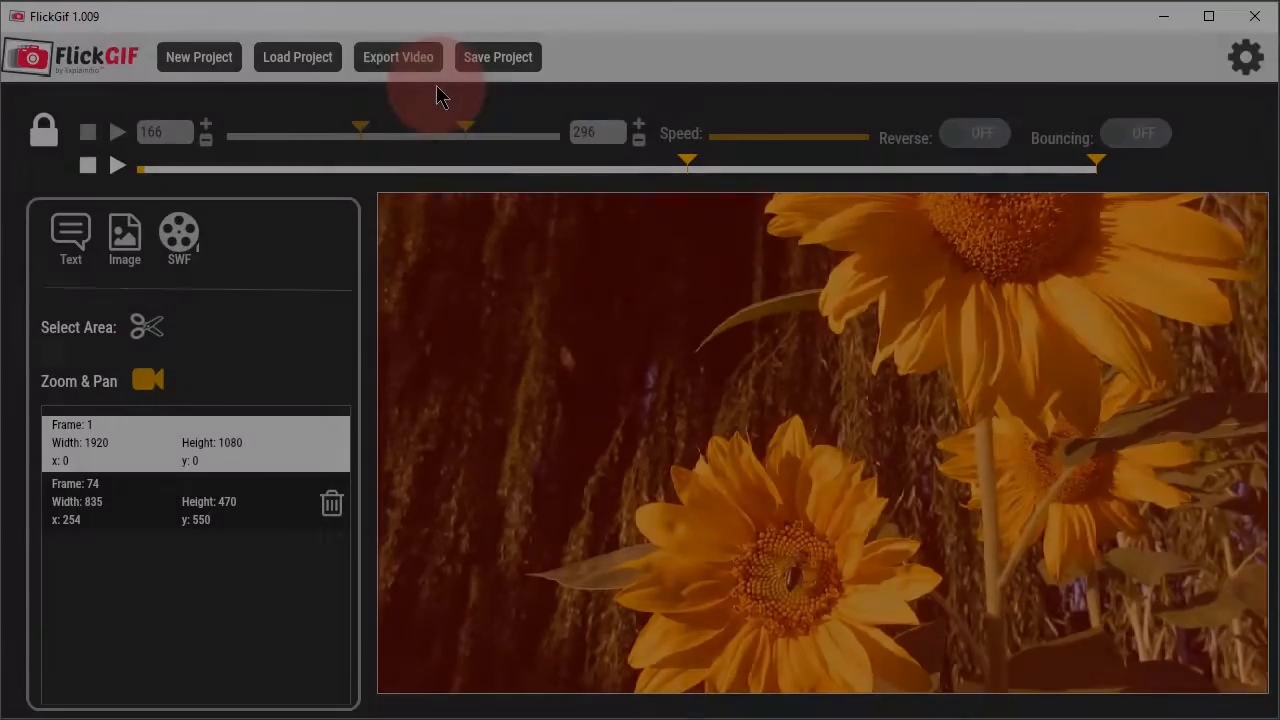
# Step: Set up the video export with the file name "Spring It Will Be Here Soon 4" and landscape size 1280x720
pyautogui.click(410, 60)
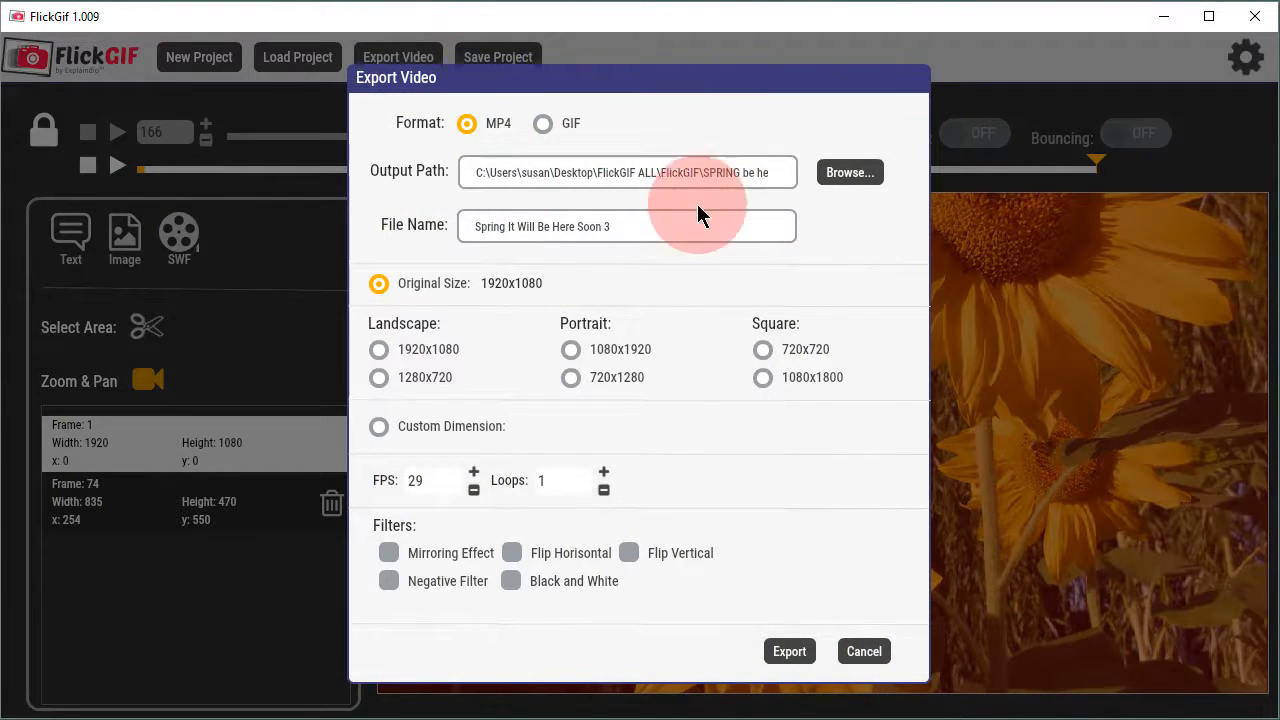
pyautogui.click(614, 227)
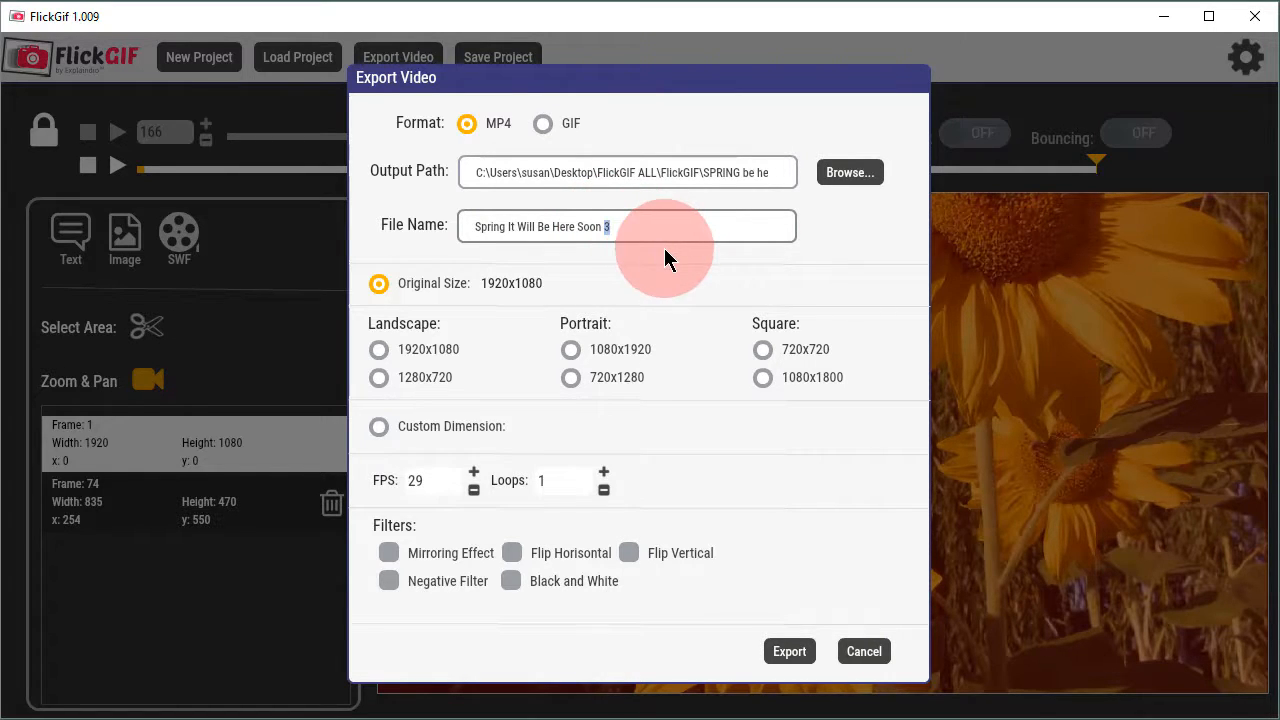
pyautogui.write('4')
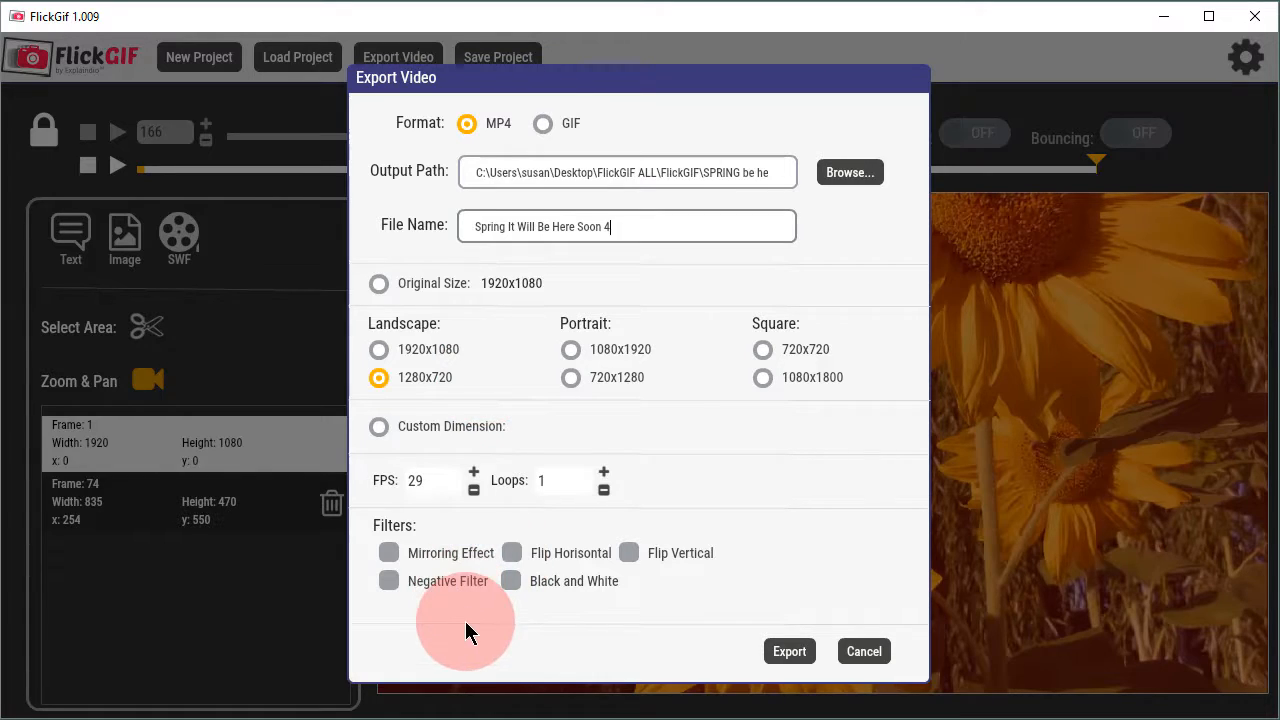
pyautogui.moveTo(449, 559)
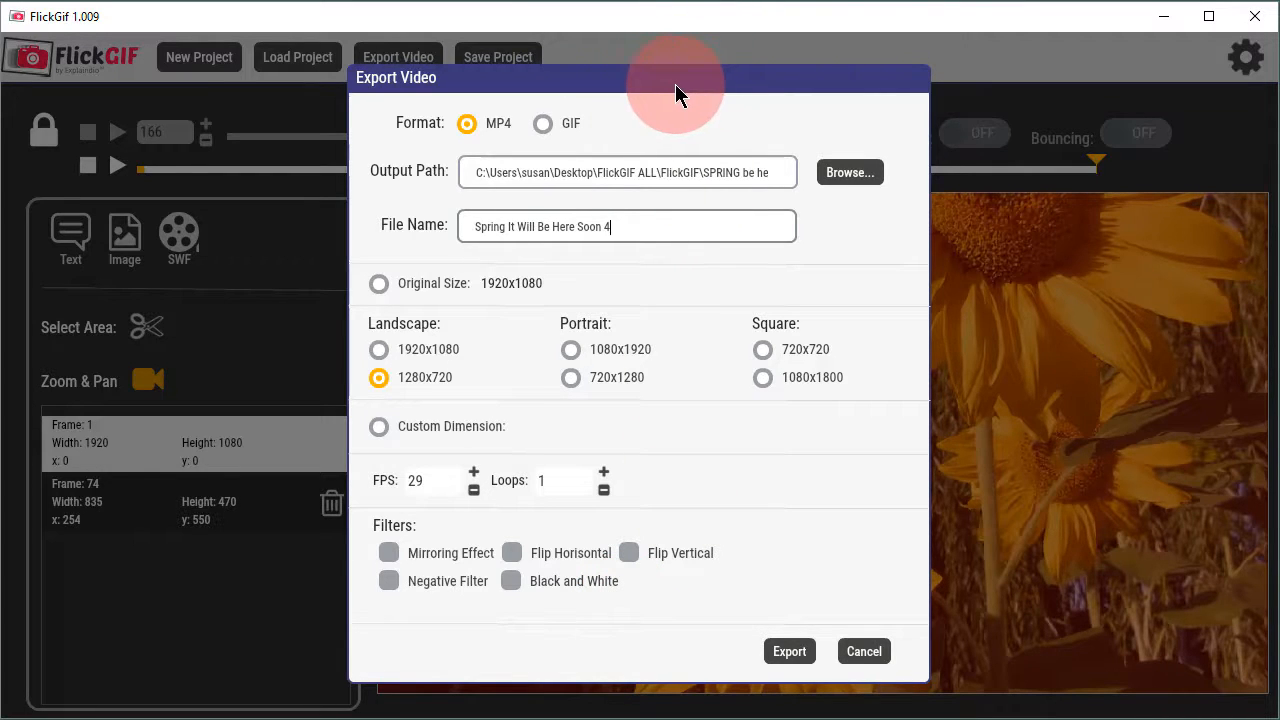
# Step: Export the MP4 video, play the finished clip in Movies & TV, and close the player and the export notice
pyautogui.click(790, 655)
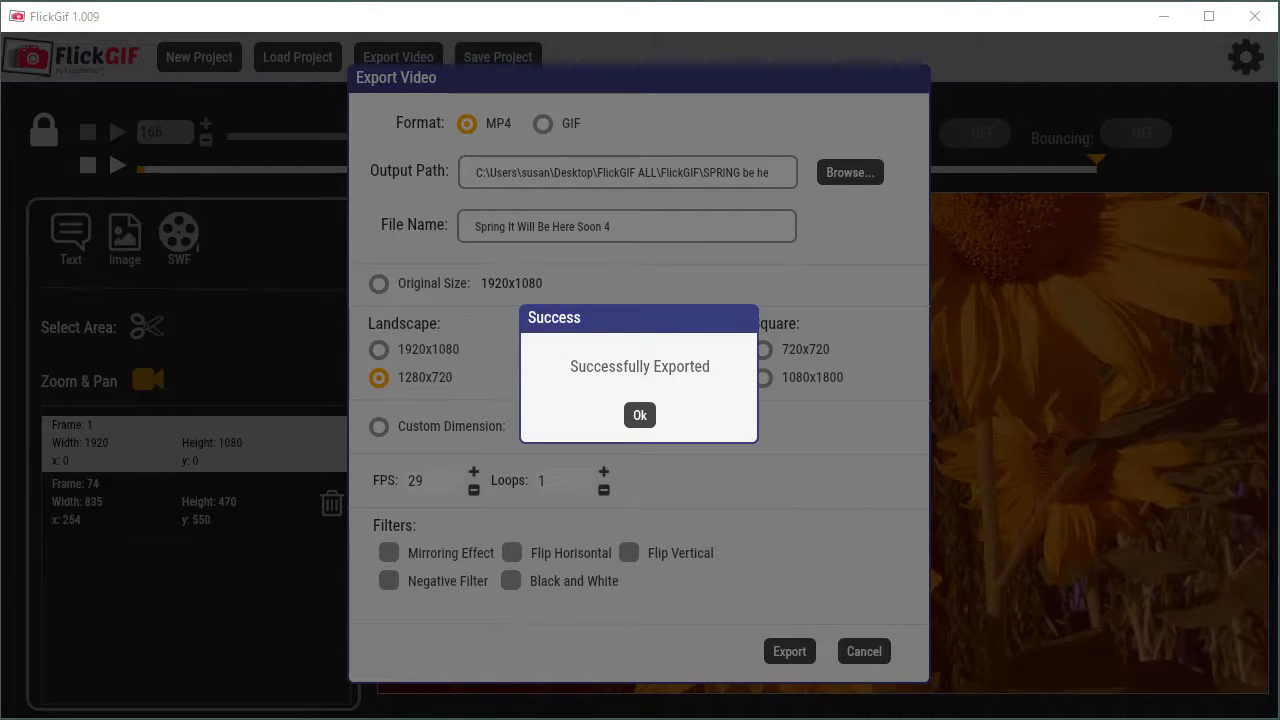
pyautogui.moveTo(1279, 345); pyautogui.dragTo(728, 38)
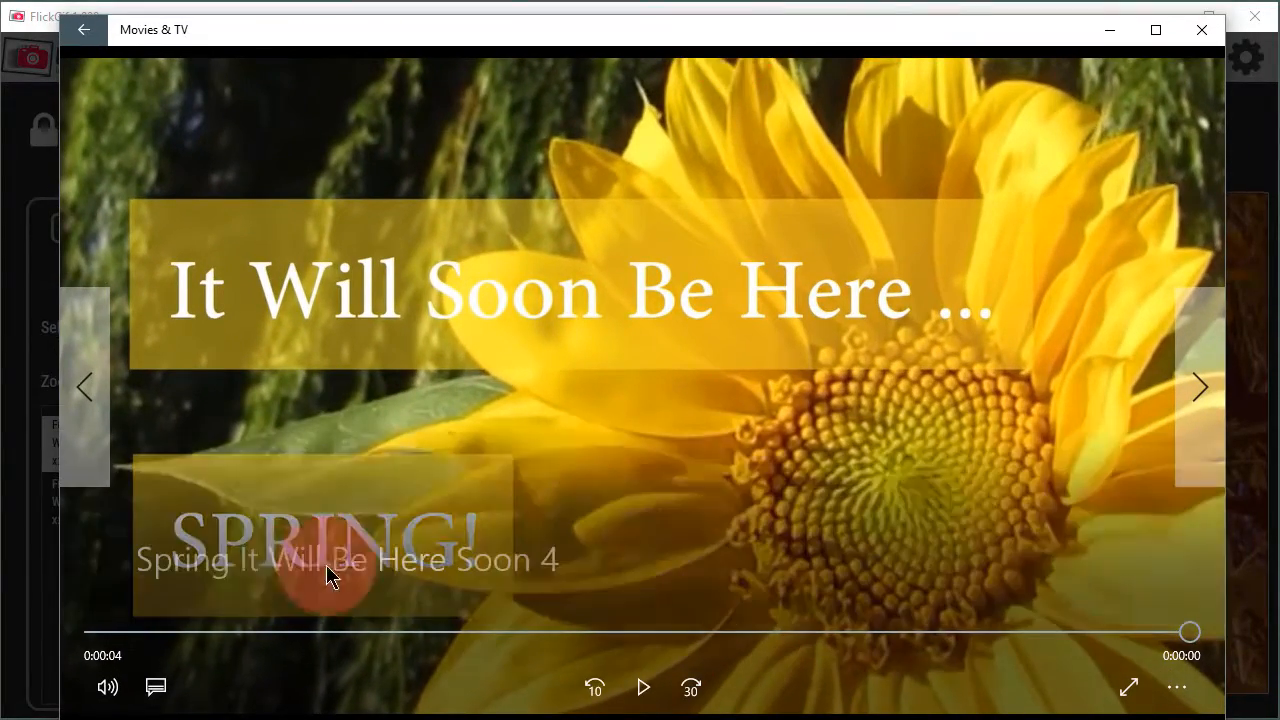
pyautogui.click(645, 688)
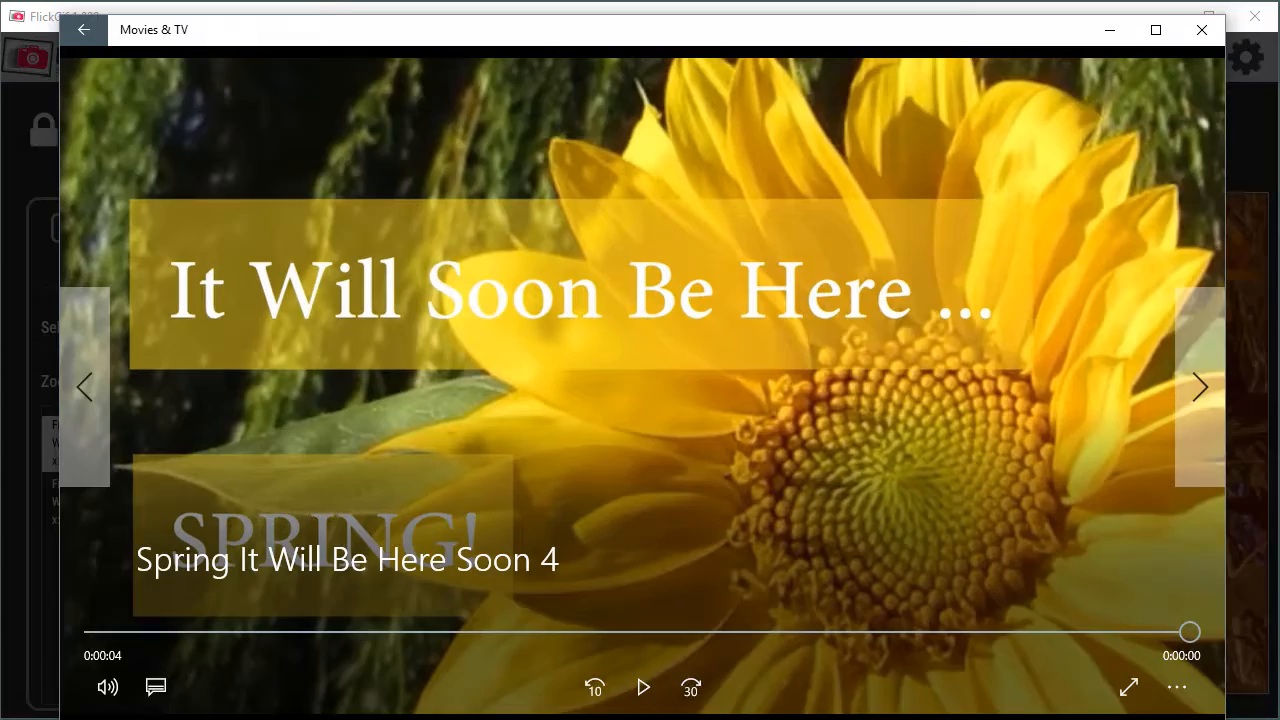
pyautogui.click(650, 695)
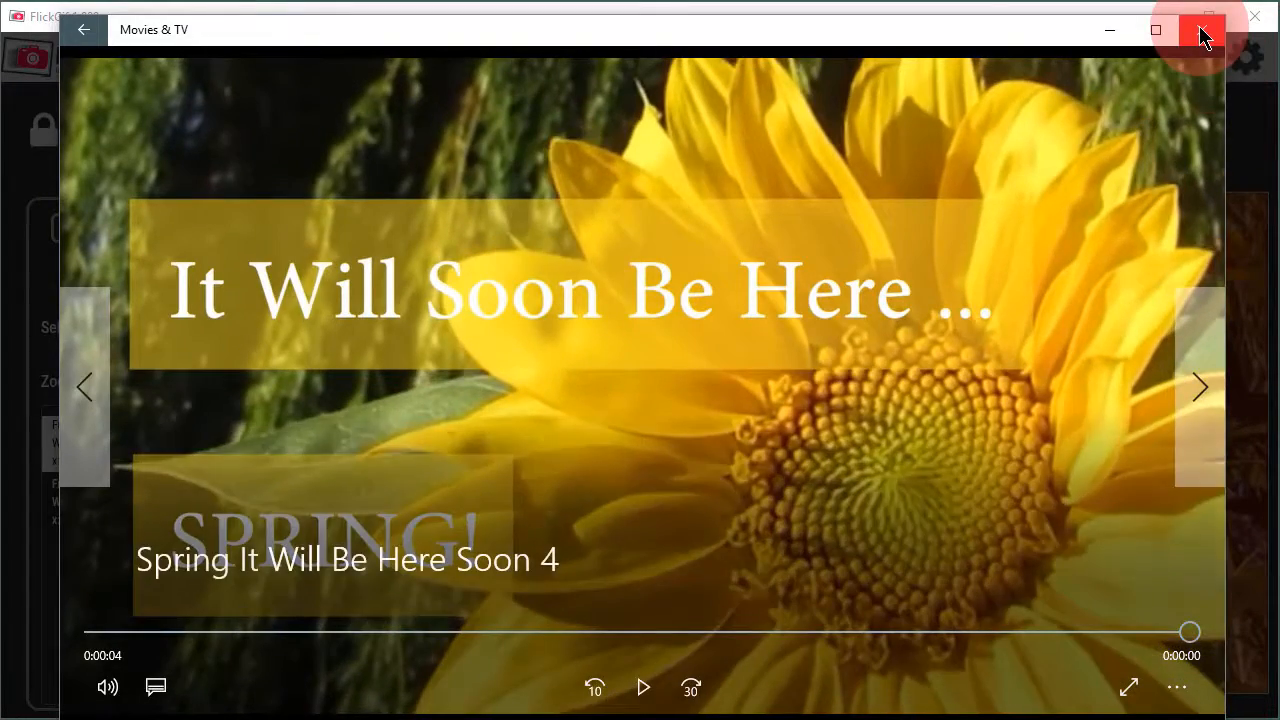
pyautogui.click(1202, 31)
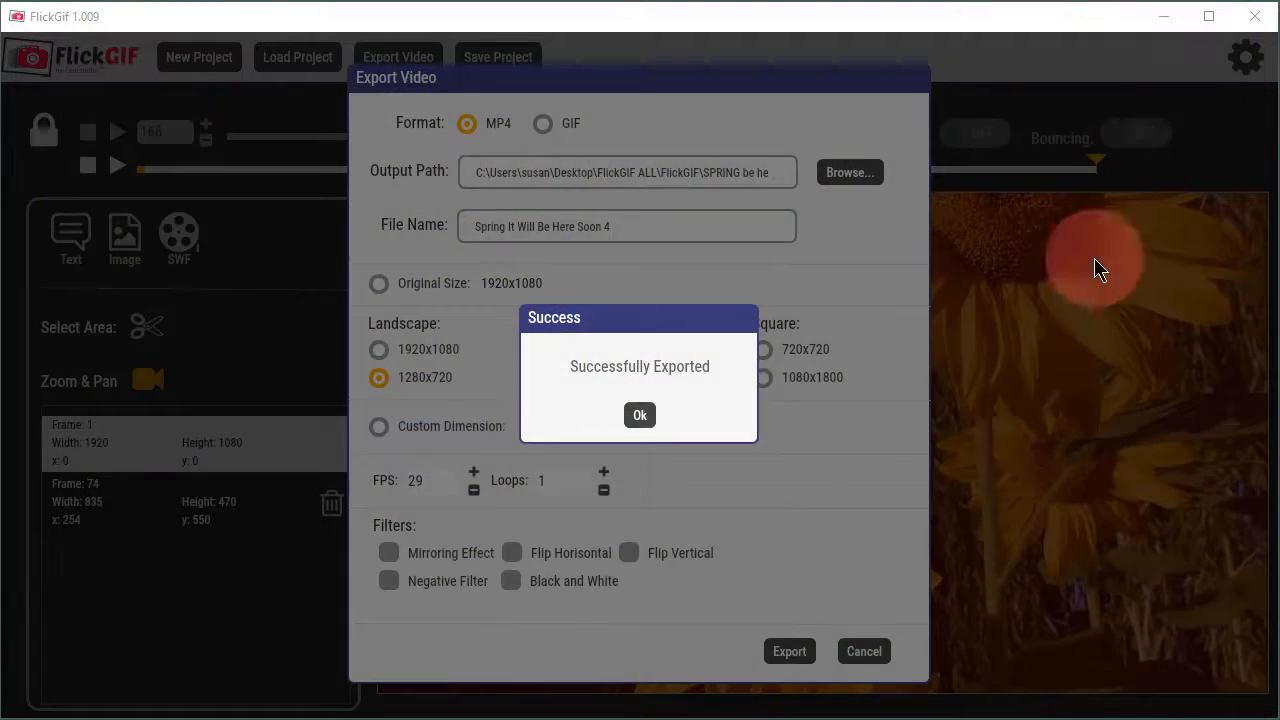
pyautogui.click(640, 416)
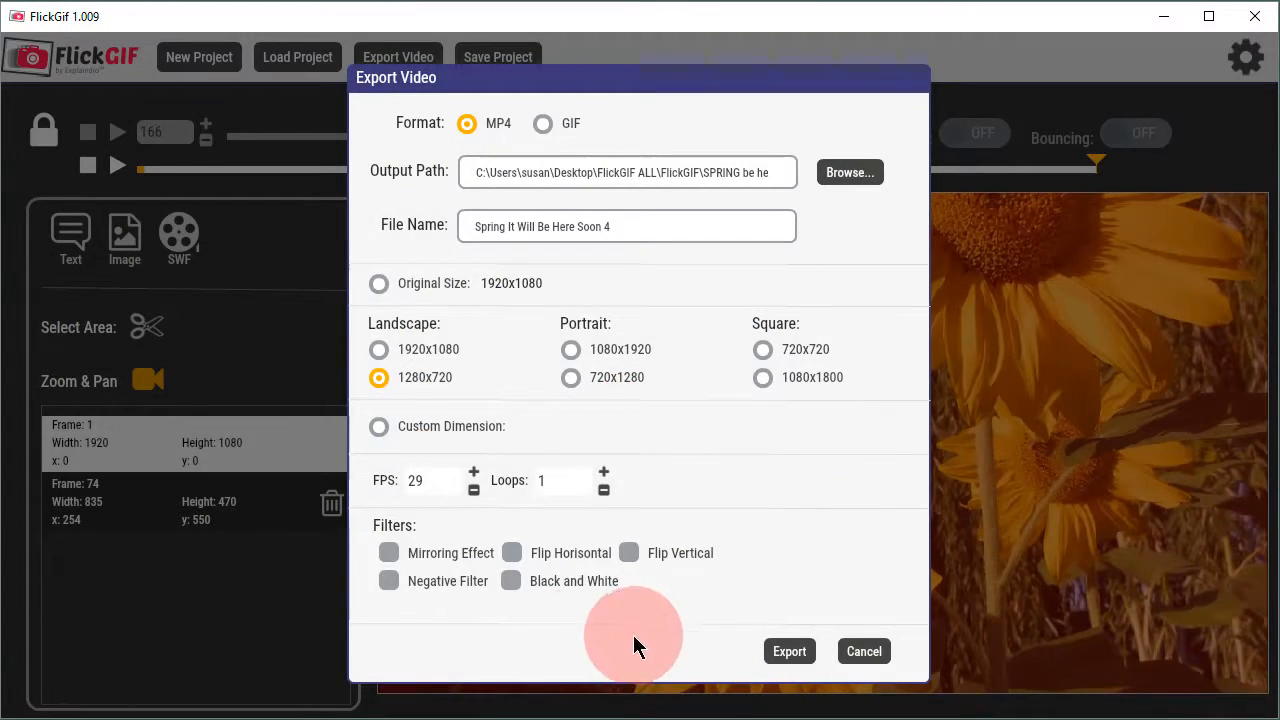
# Step: Export a second version with the Negative Filter under the file name "Spring It Will Be Here Soon 4 NEG"
pyautogui.click(390, 580)
pyautogui.click(789, 654)
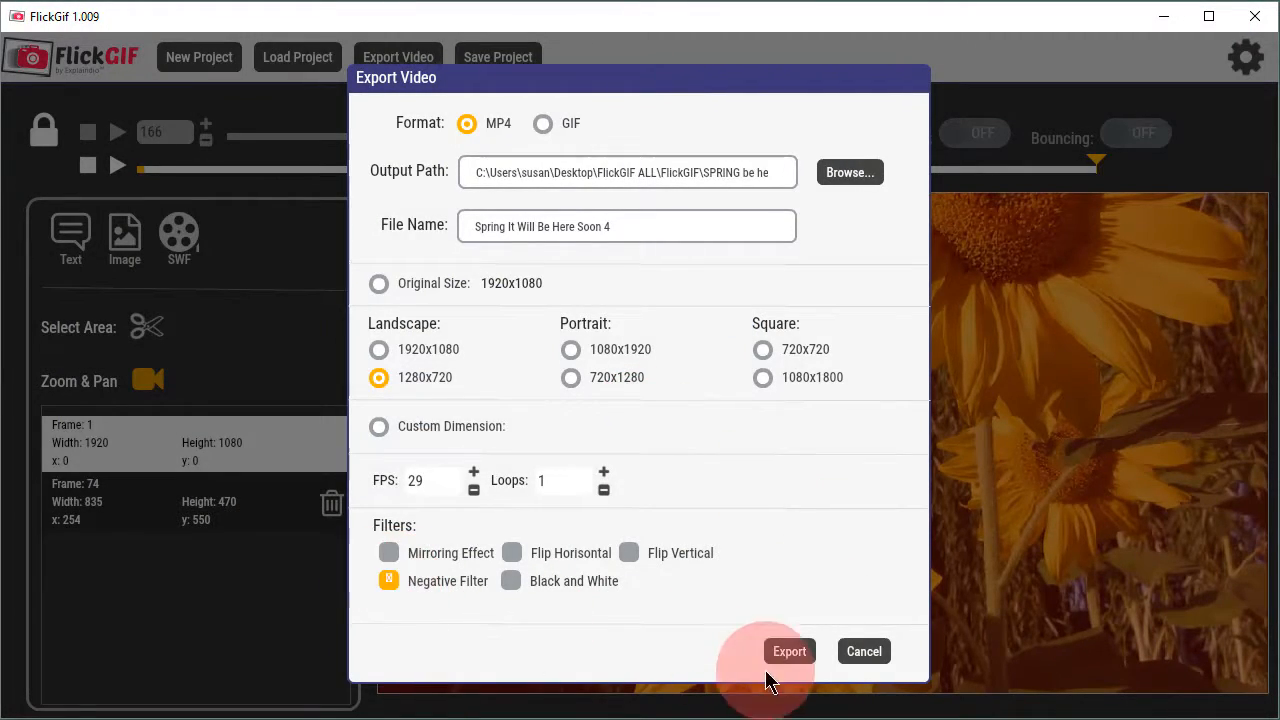
pyautogui.click(869, 653)
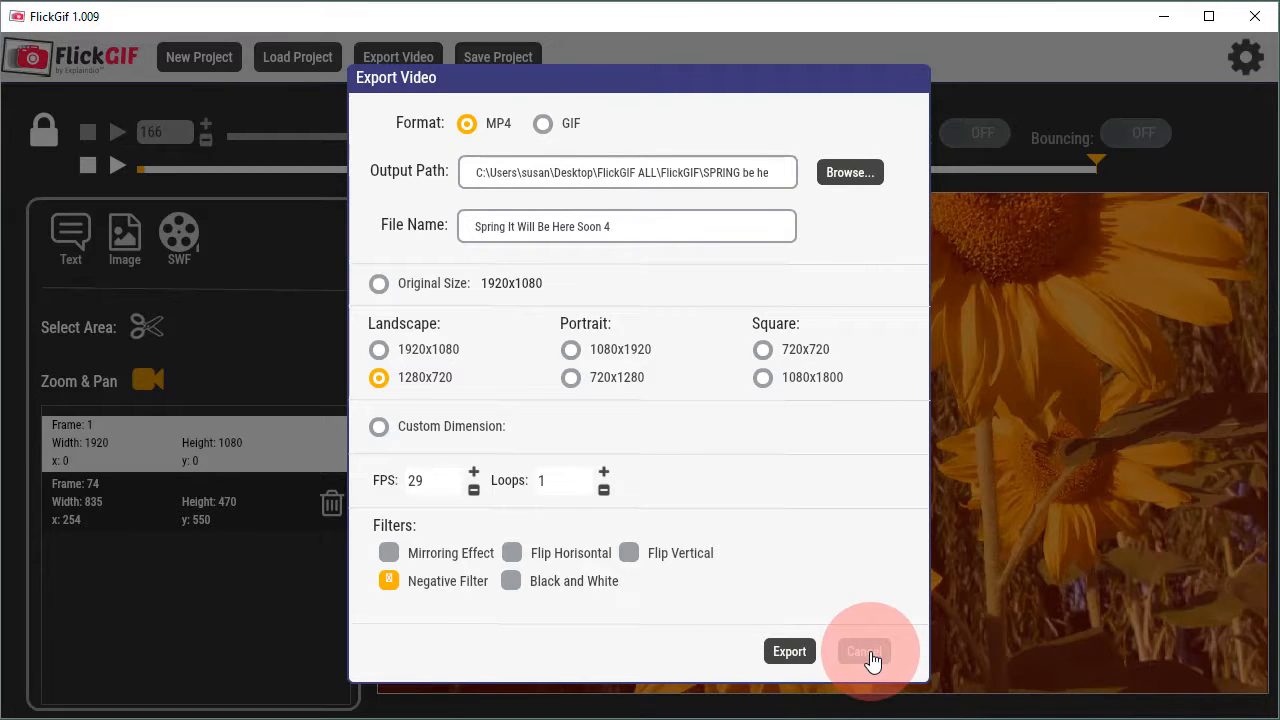
pyautogui.click(789, 653)
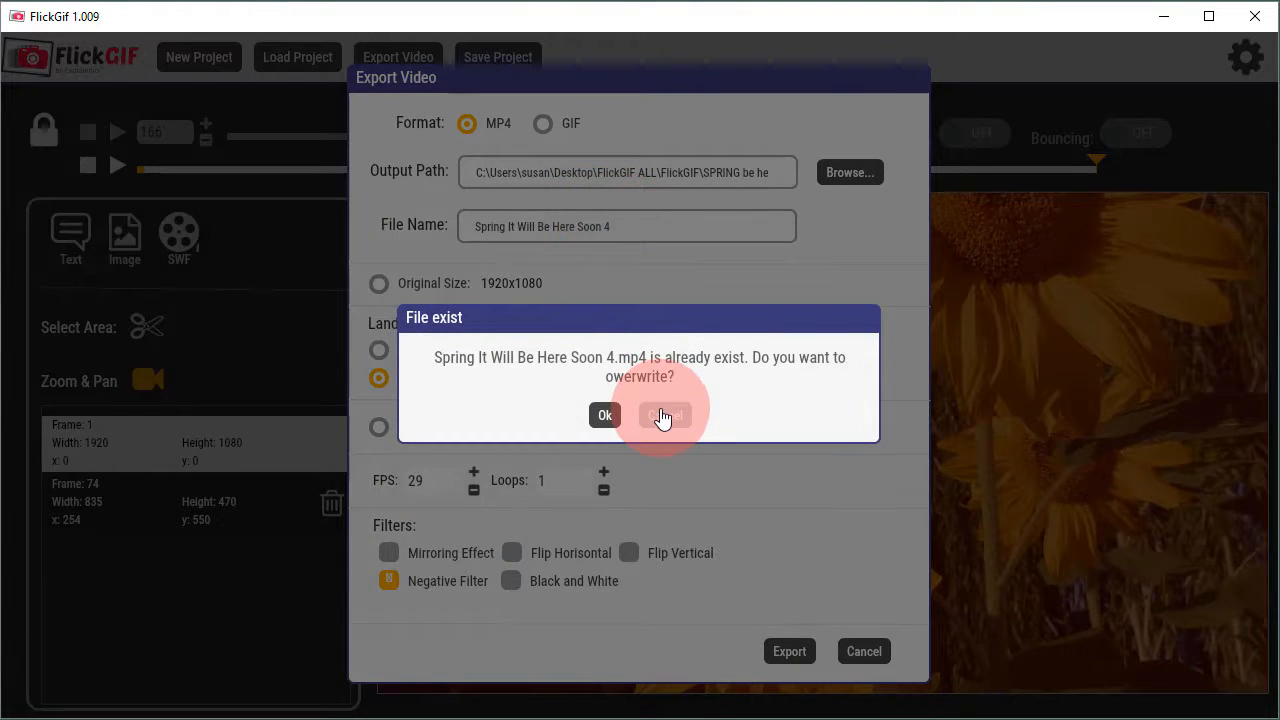
pyautogui.click(663, 416)
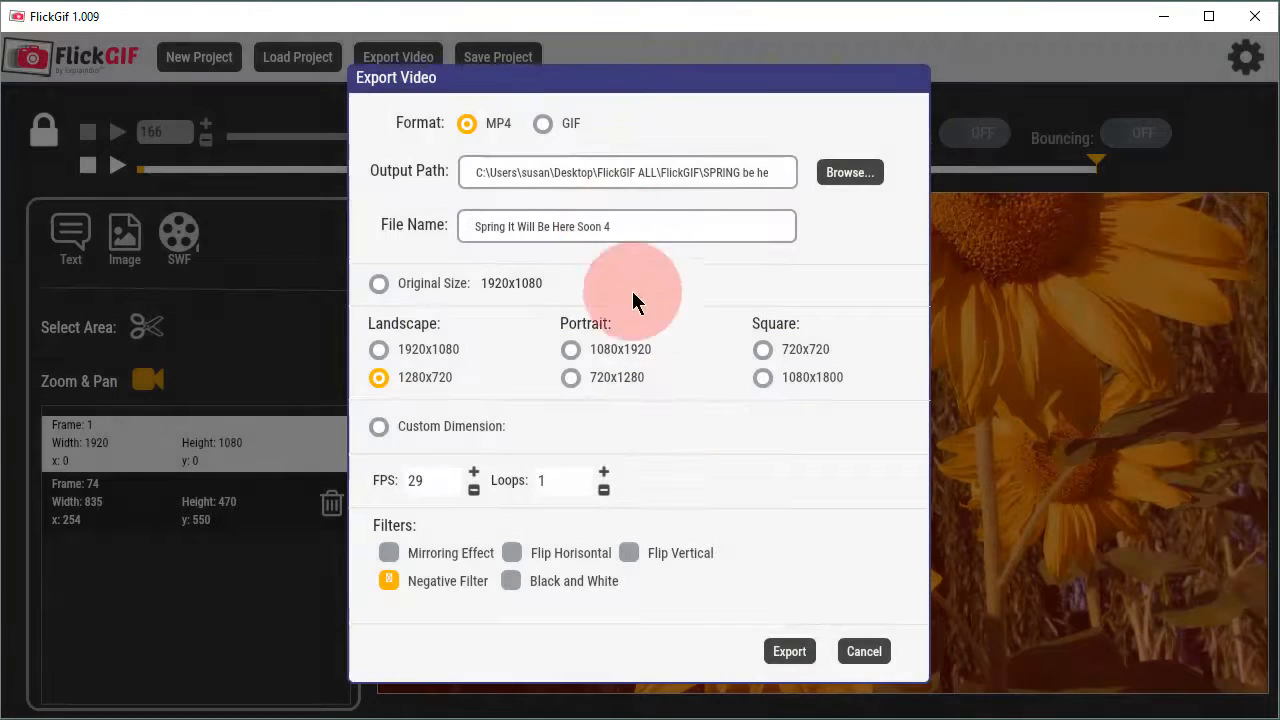
pyautogui.write('NEG')
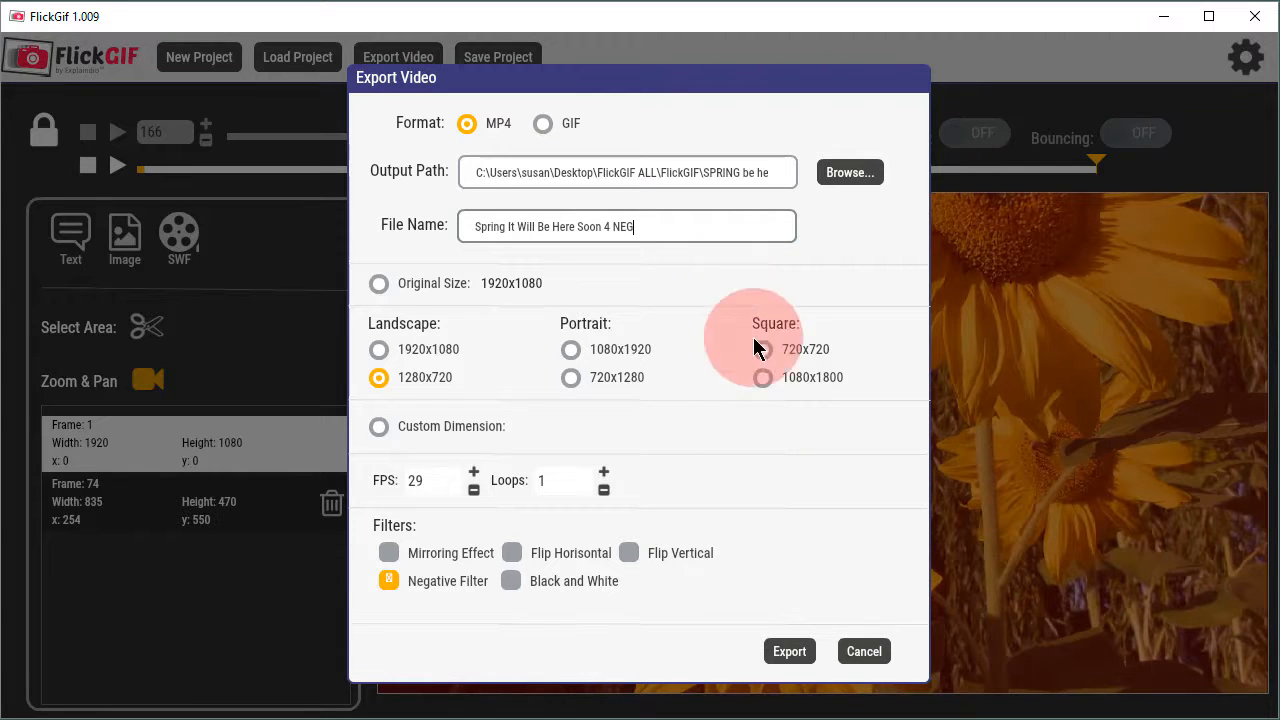
pyautogui.click(788, 652)
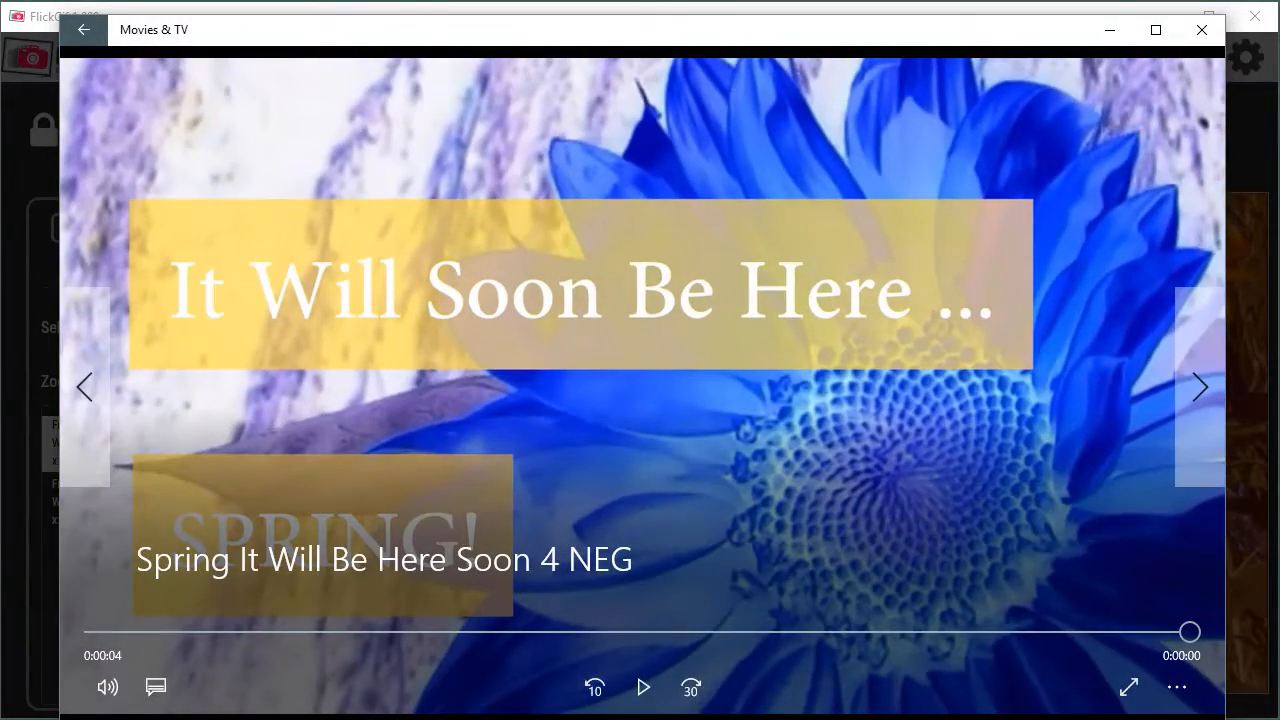
# Step: Play back the exported negative-filter clip, then close the player and the export notice
pyautogui.click(643, 687)
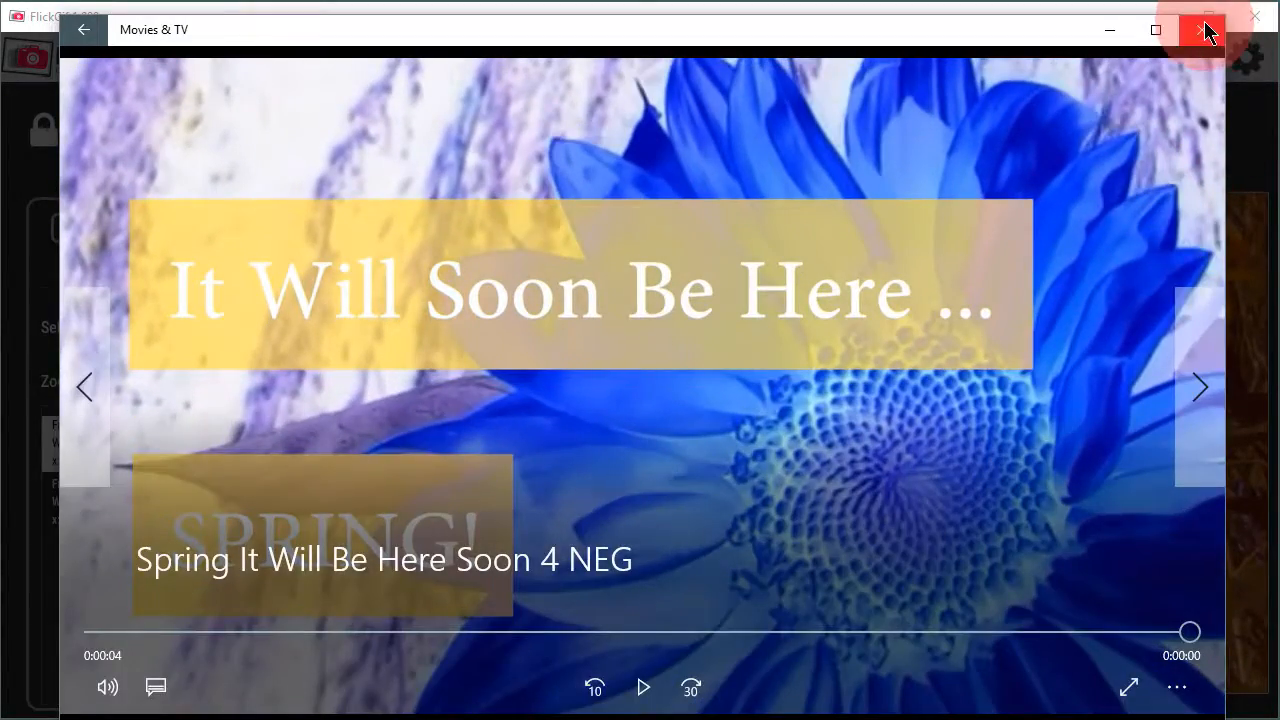
pyautogui.click(1202, 30)
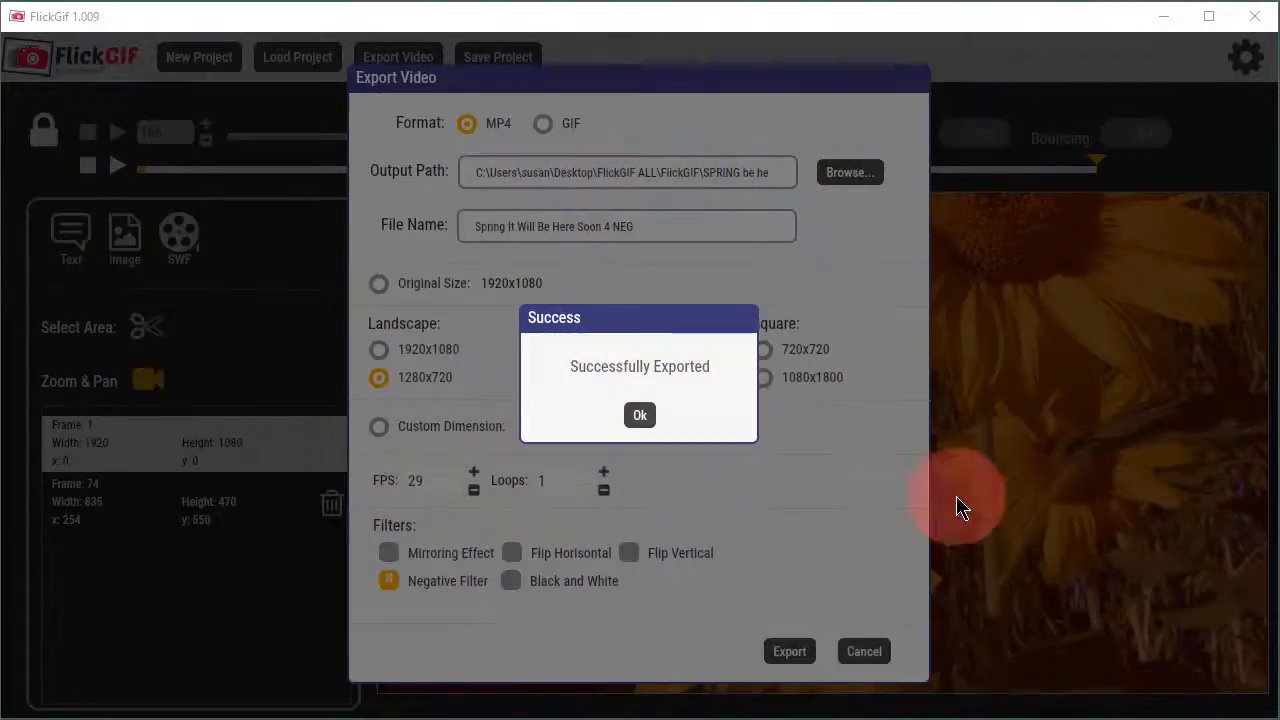
pyautogui.click(640, 414)
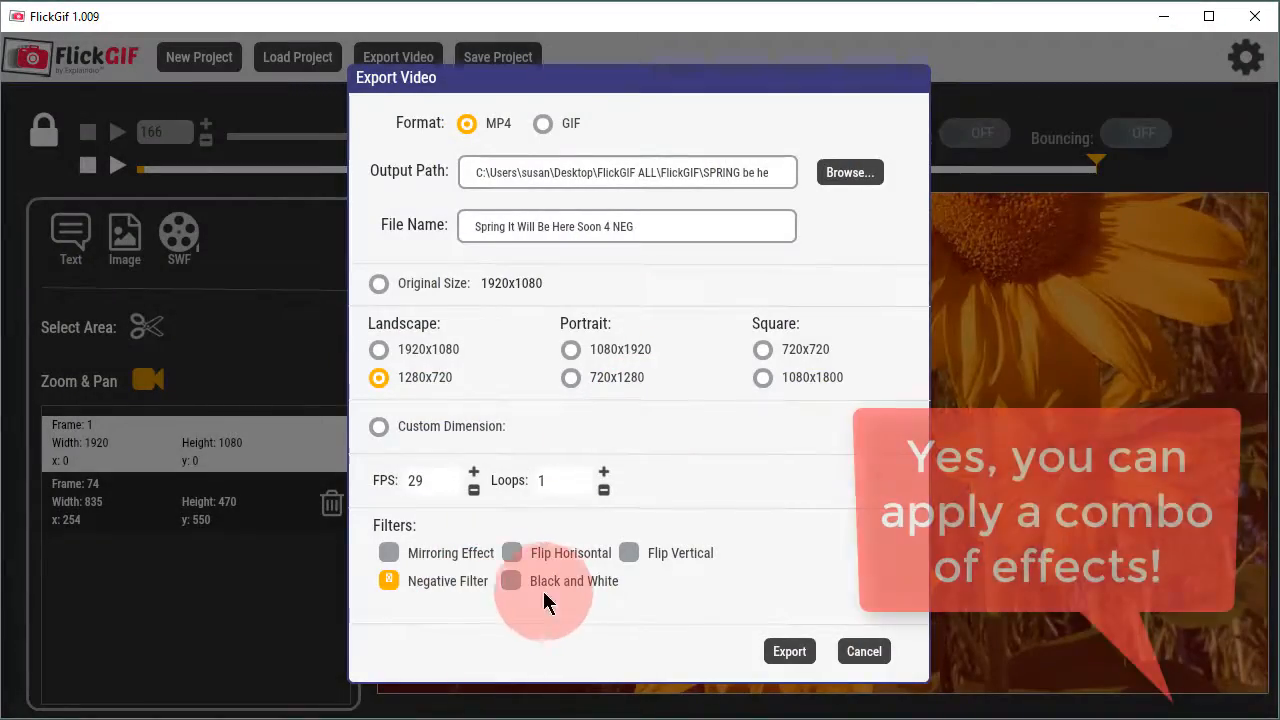
# Step: Export another version with only the Black and White filter, named "Spring It Will Be Here Soon 4 BW"
pyautogui.click(511, 581)
pyautogui.click(388, 581)
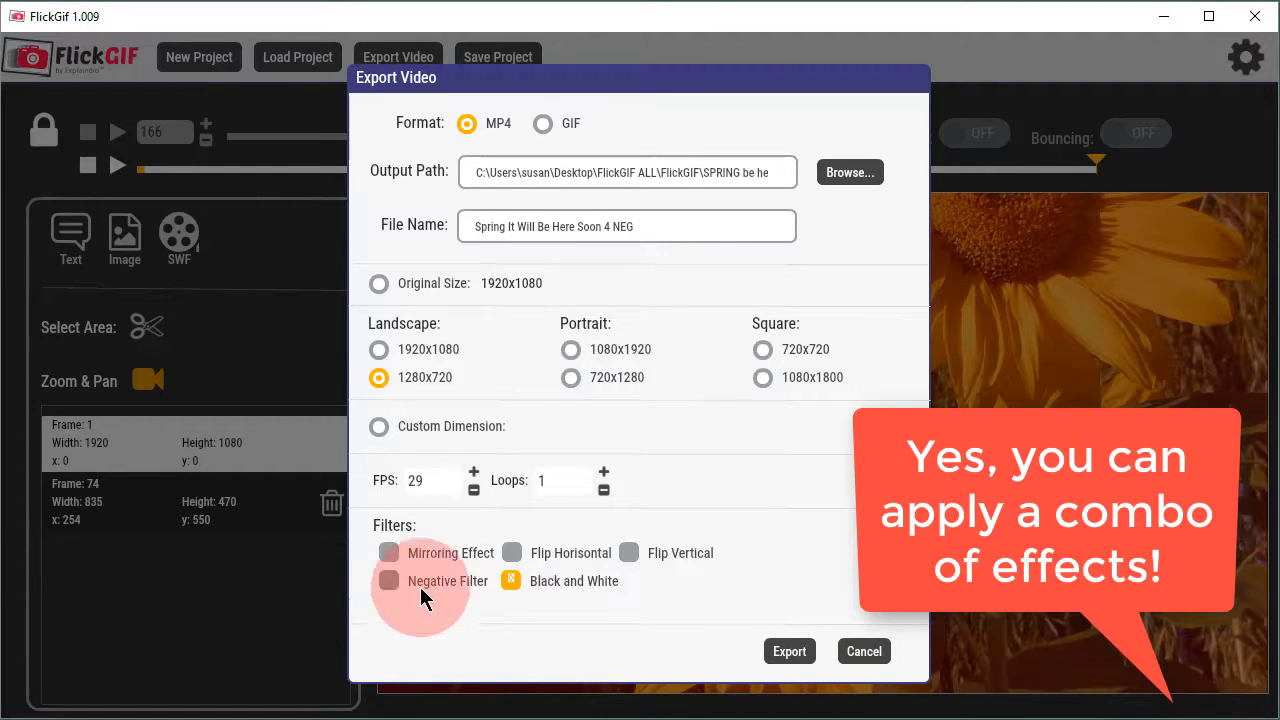
pyautogui.click(778, 655)
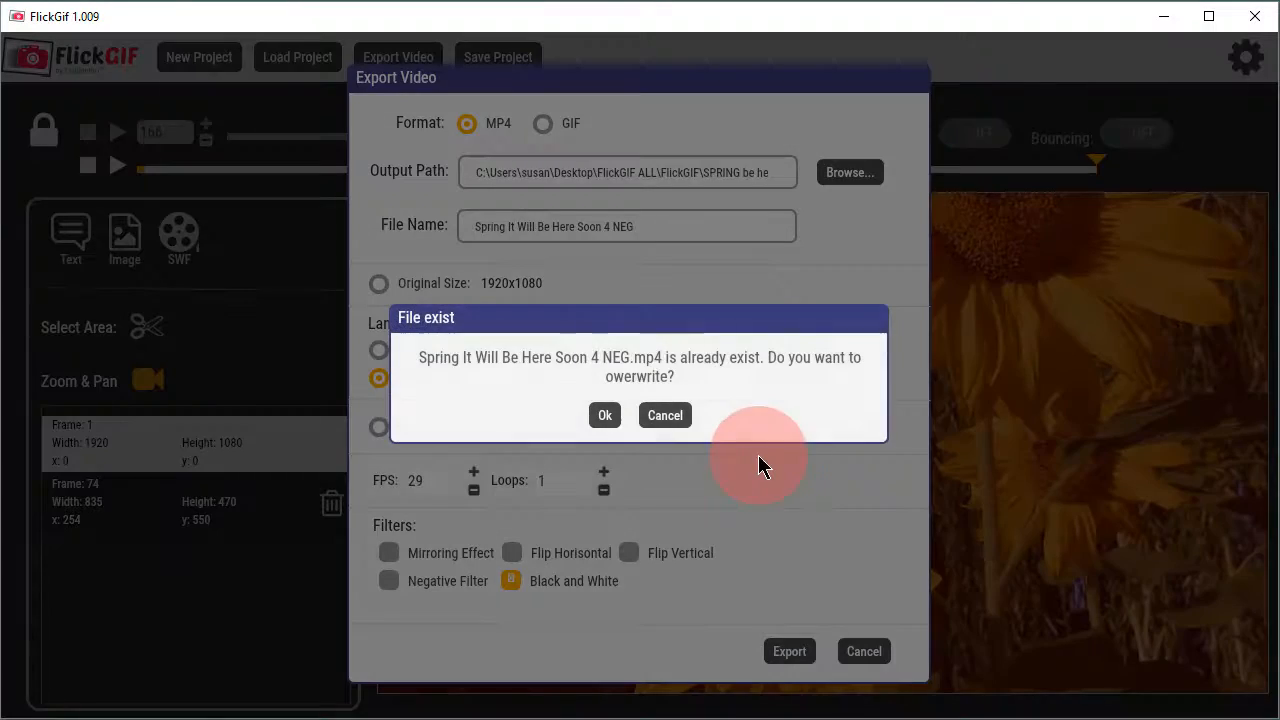
pyautogui.click(666, 414)
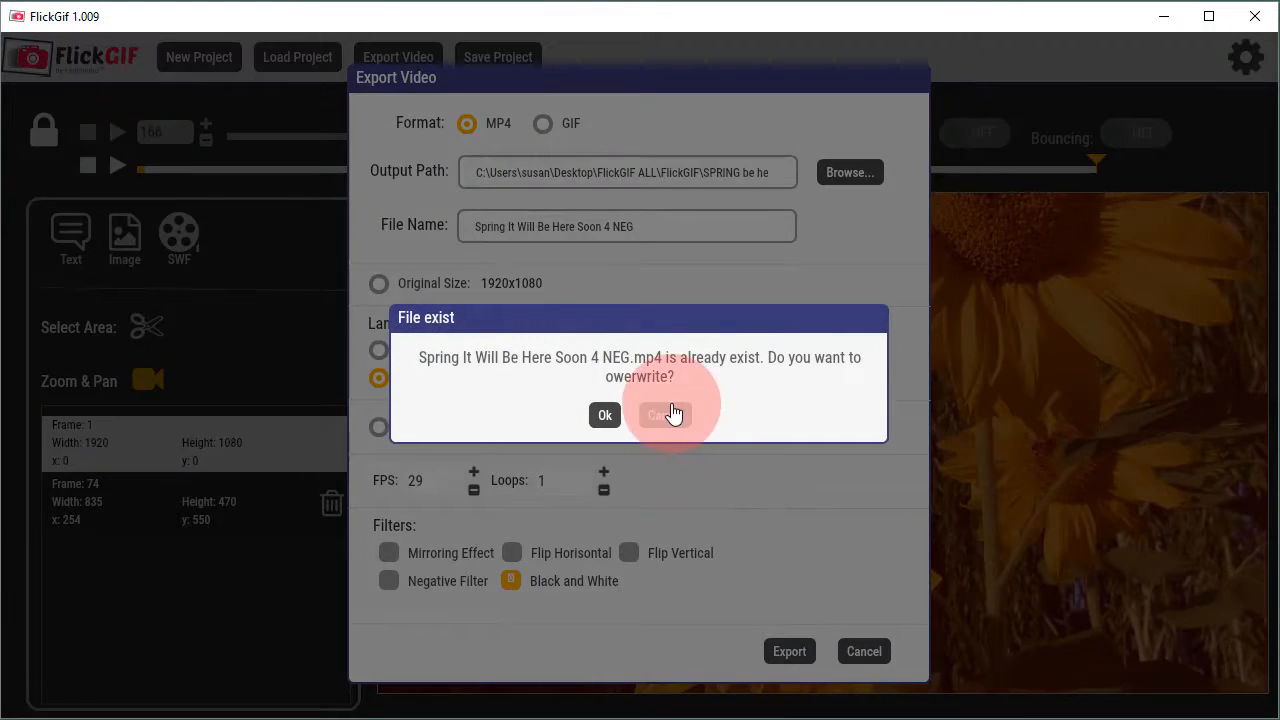
pyautogui.moveTo(613, 228); pyautogui.dragTo(667, 226)
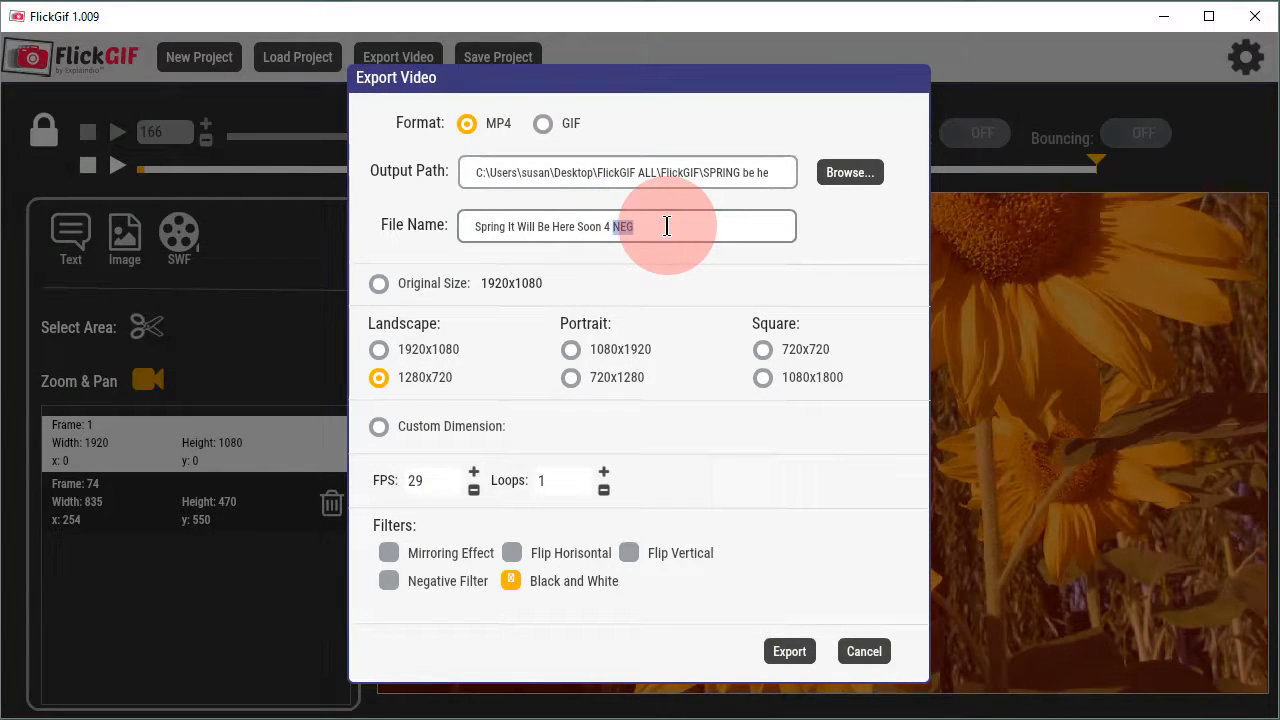
pyautogui.write('BW')
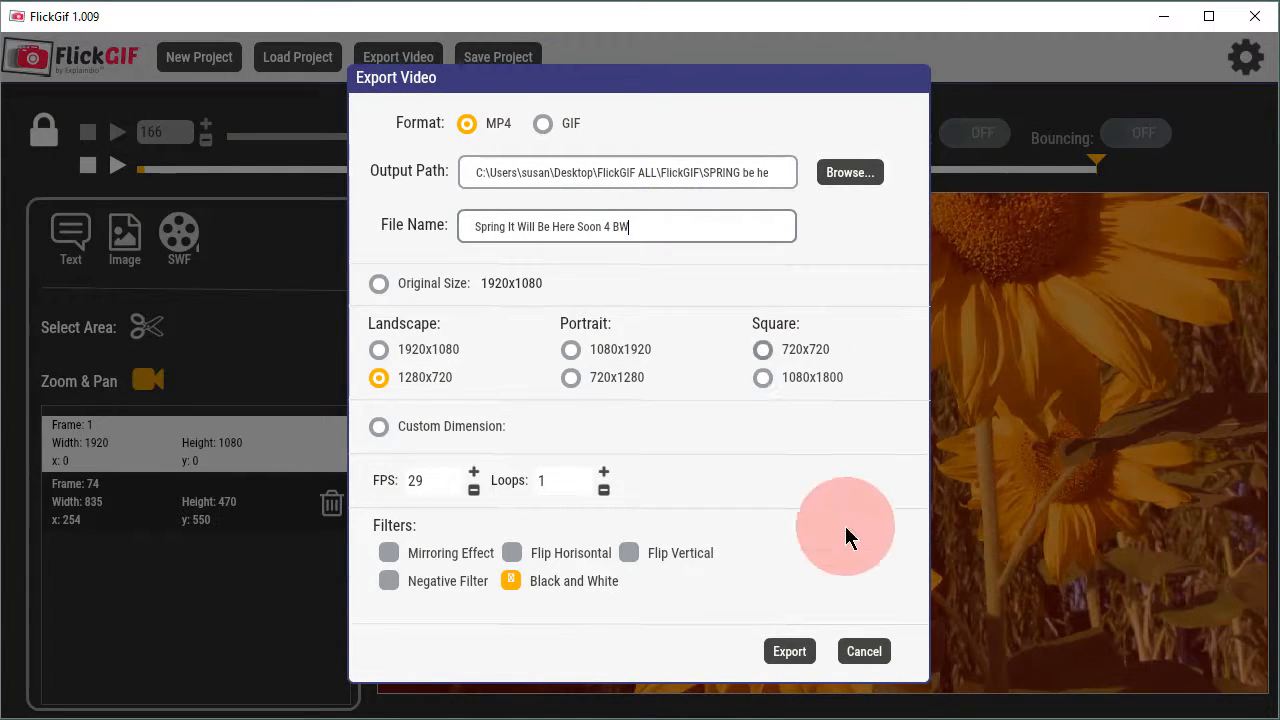
pyautogui.click(789, 651)
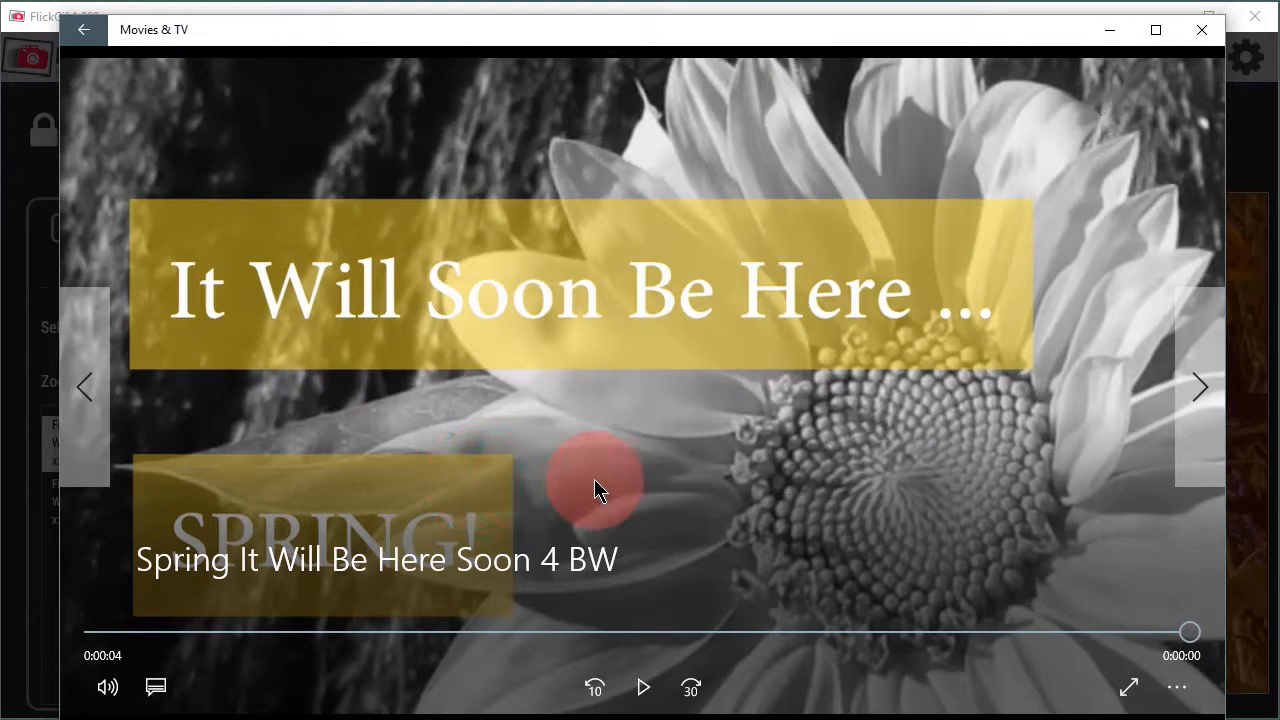
# Step: Play back the exported black-and-white clip, then close the player and leave the export settings
pyautogui.click(643, 688)
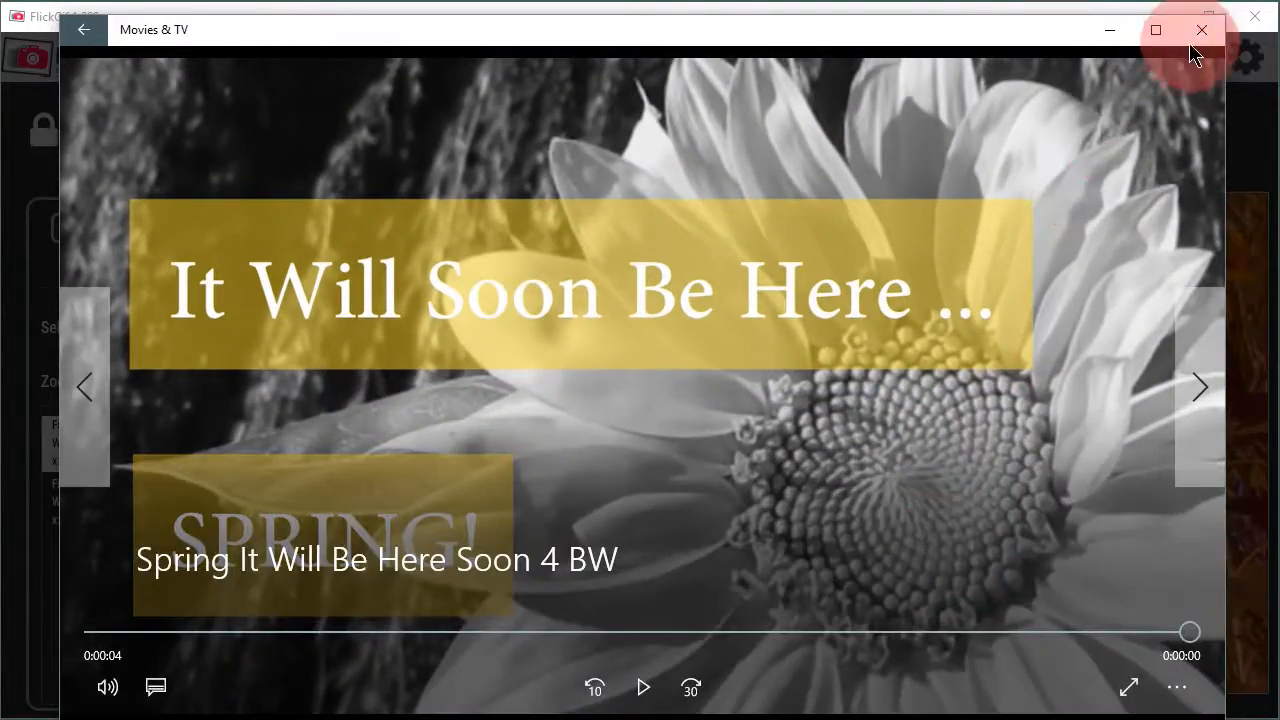
pyautogui.click(1203, 31)
pyautogui.click(640, 415)
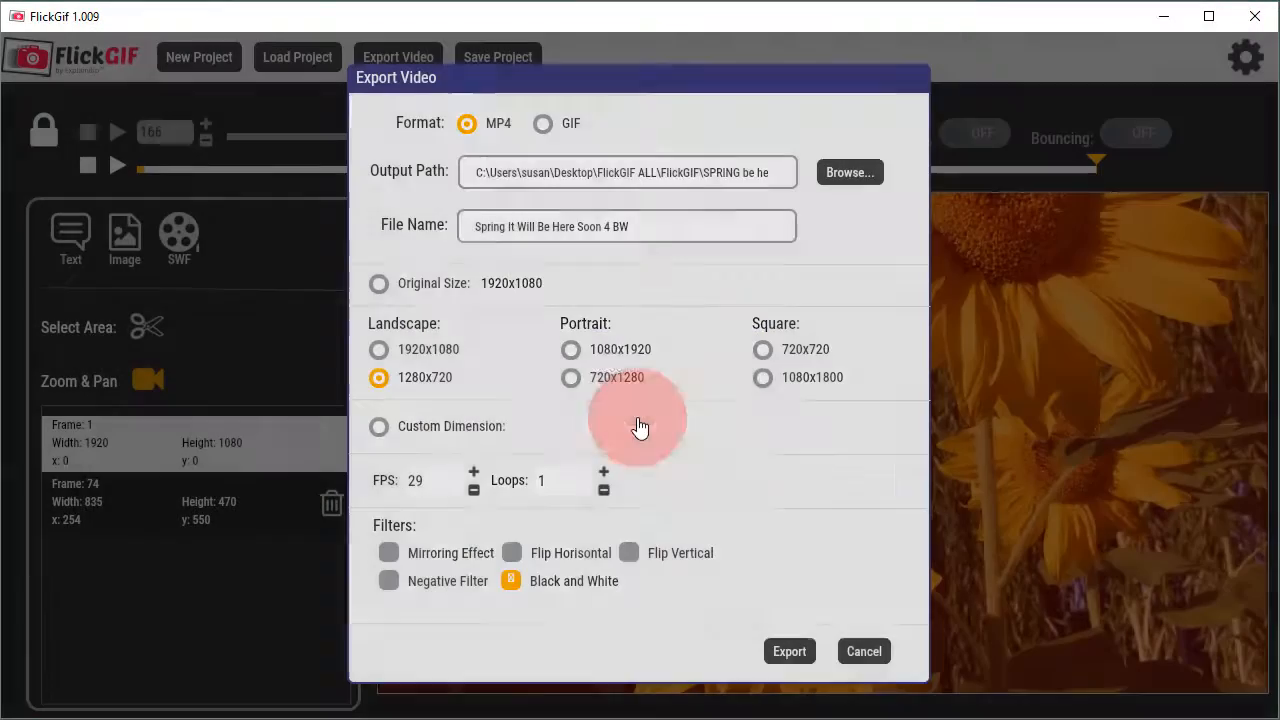
pyautogui.click(862, 651)
# Step: Open the export settings again for the sunflower project
pyautogui.click(118, 630)
pyautogui.click(180, 630)
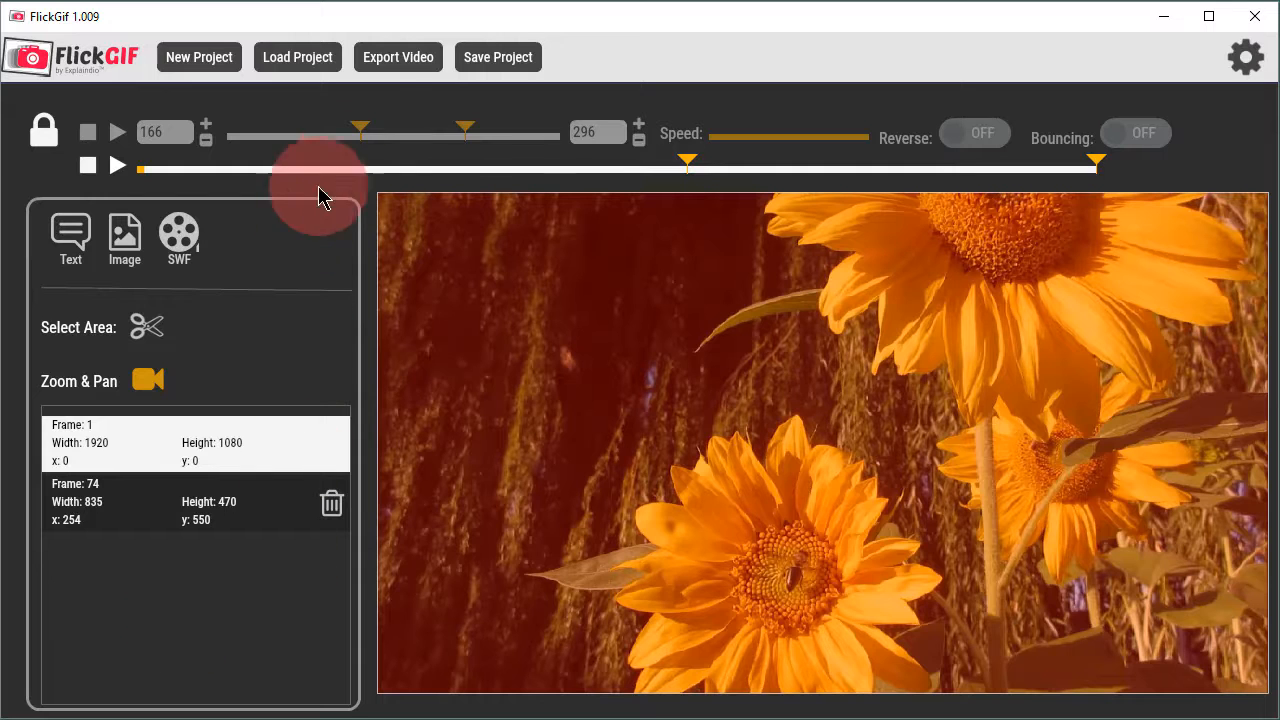
pyautogui.click(392, 60)
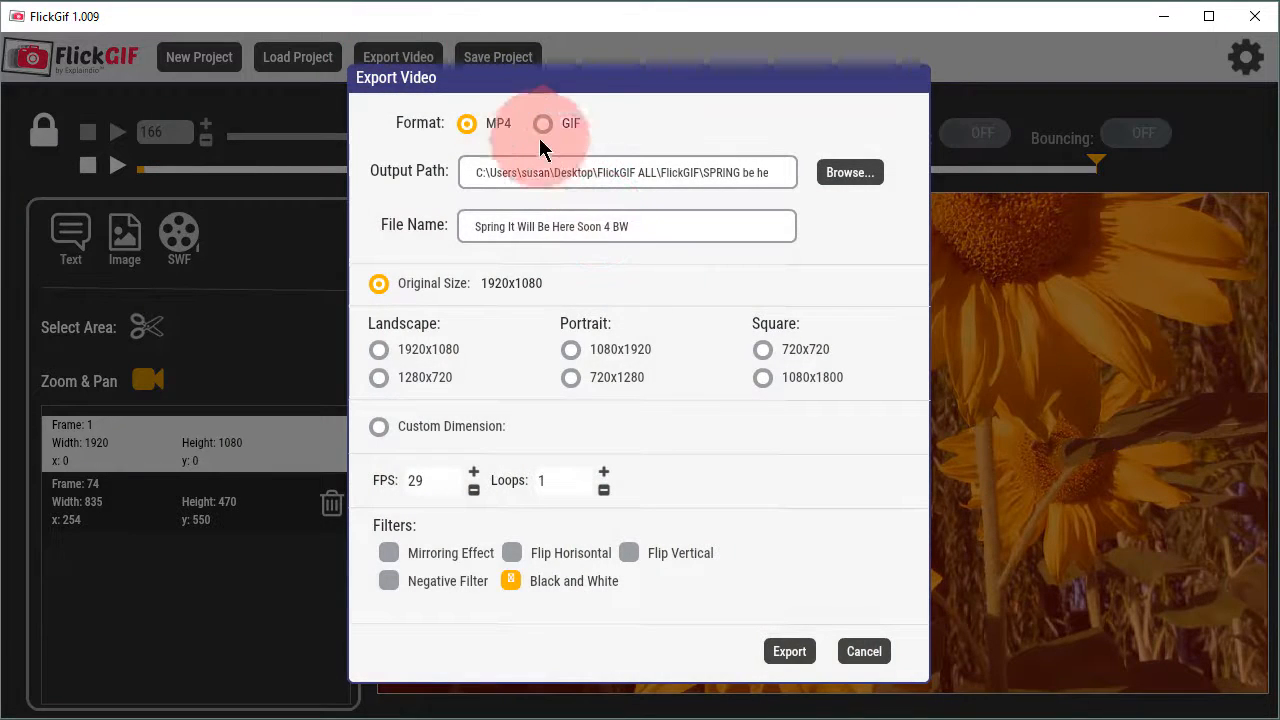